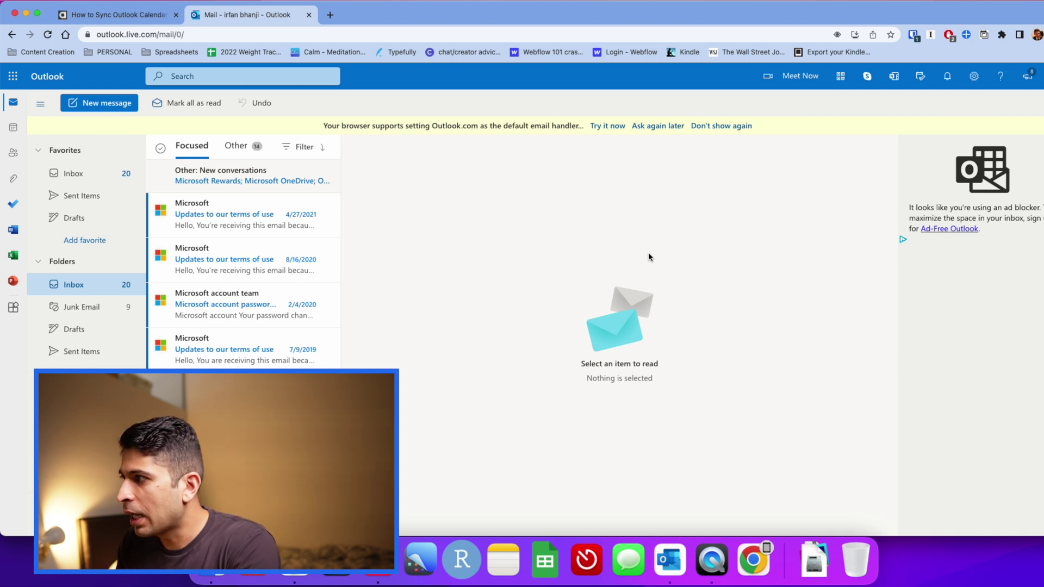
Open the Calendar > Shared calendars page in Outlook on the web's full settings
{"action": "left_click", "coordinate": [974, 77]}
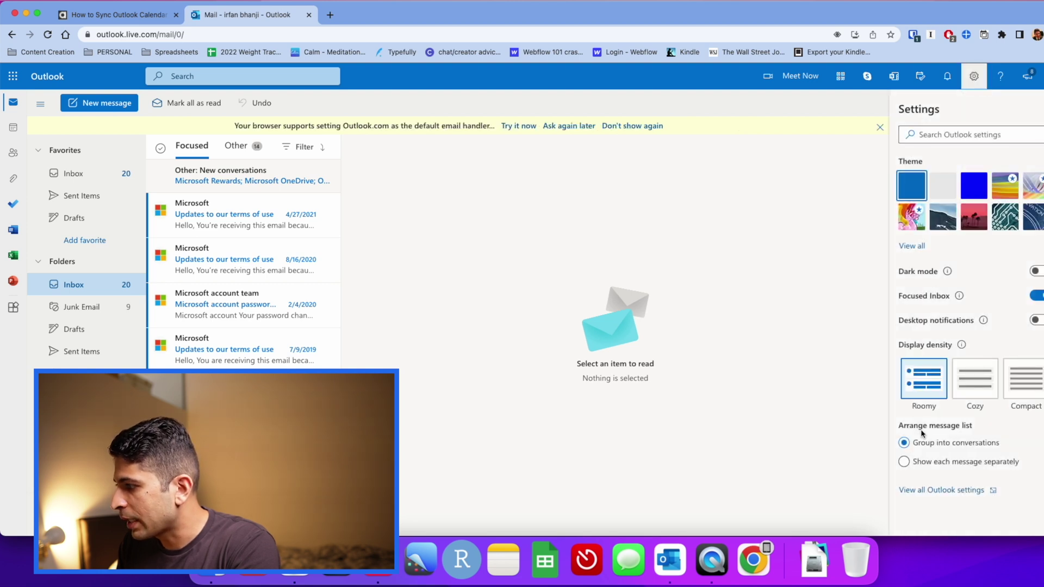
{"action": "left_click", "coordinate": [919, 490]}
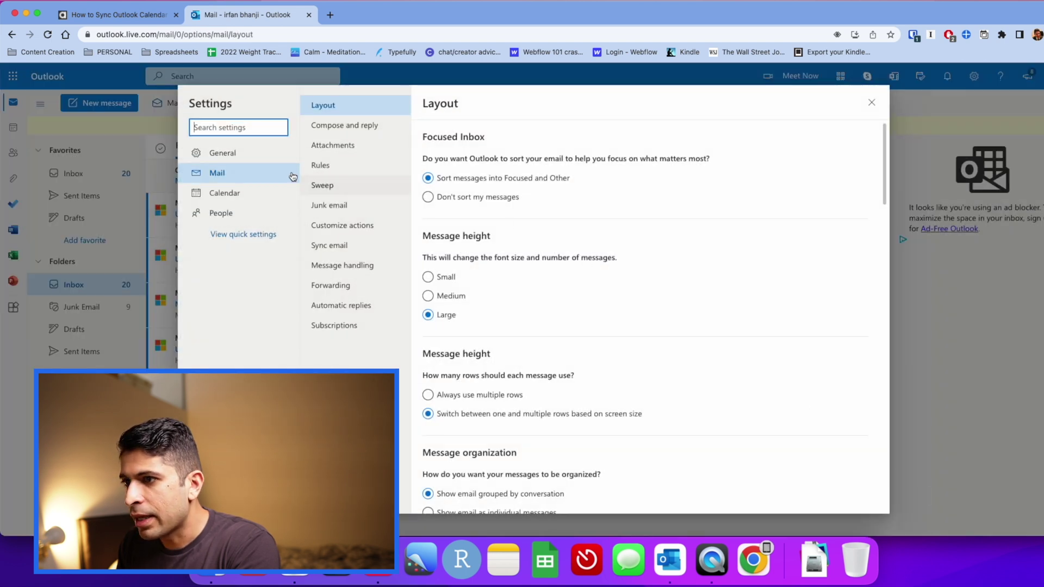
{"action": "left_click", "coordinate": [231, 201]}
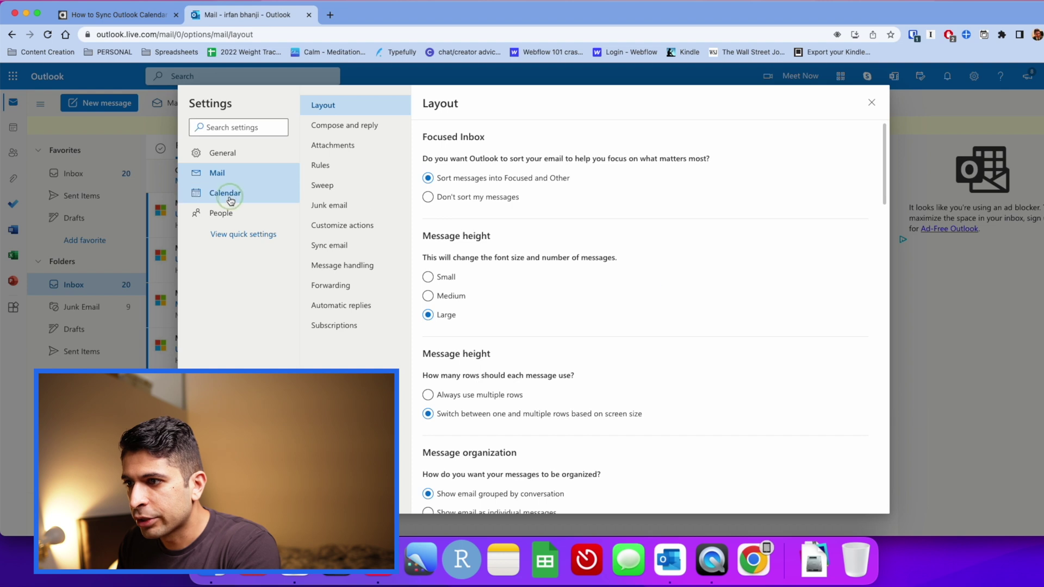
{"action": "left_click", "coordinate": [341, 208]}
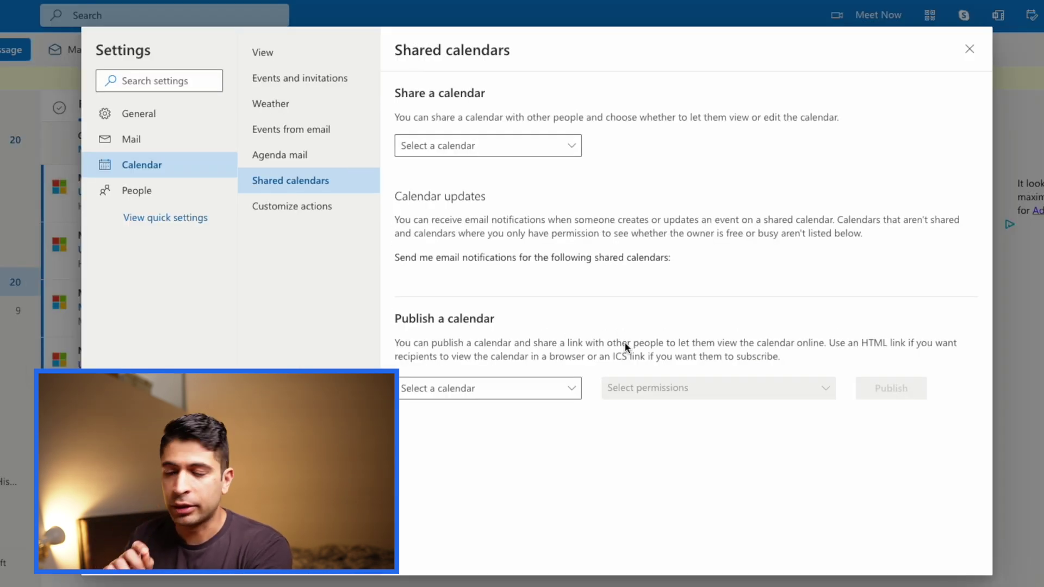
Publish the Calendar with the 'Can view all details' permission
{"action": "left_click", "coordinate": [520, 388]}
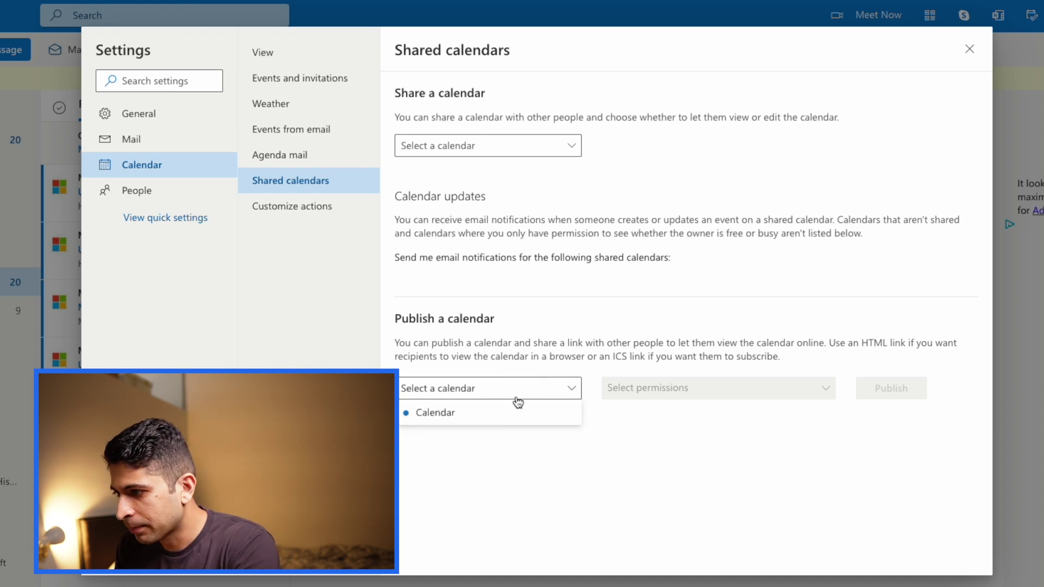
{"action": "left_click", "coordinate": [459, 415]}
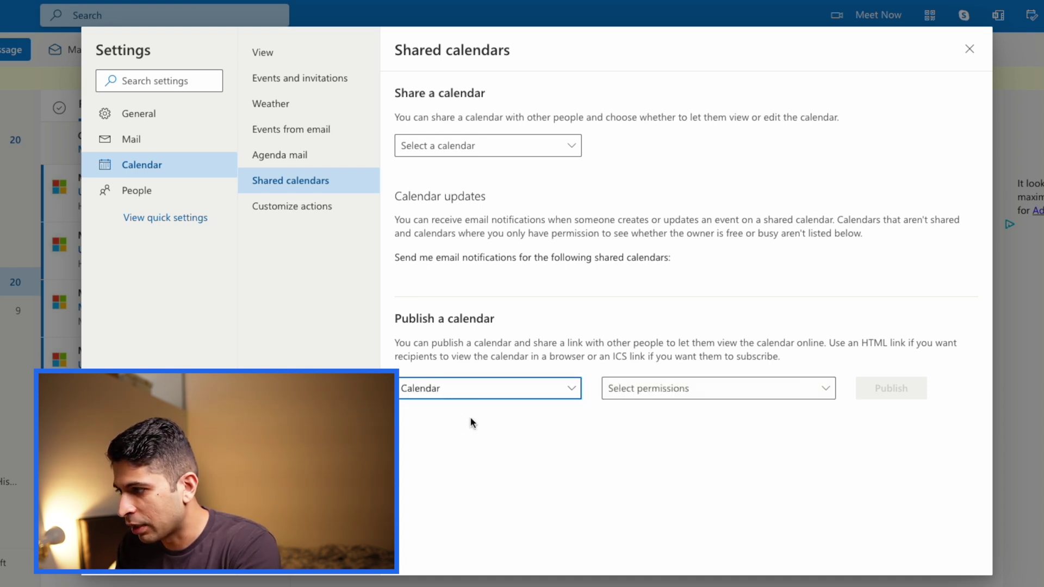
{"action": "left_click", "coordinate": [655, 400]}
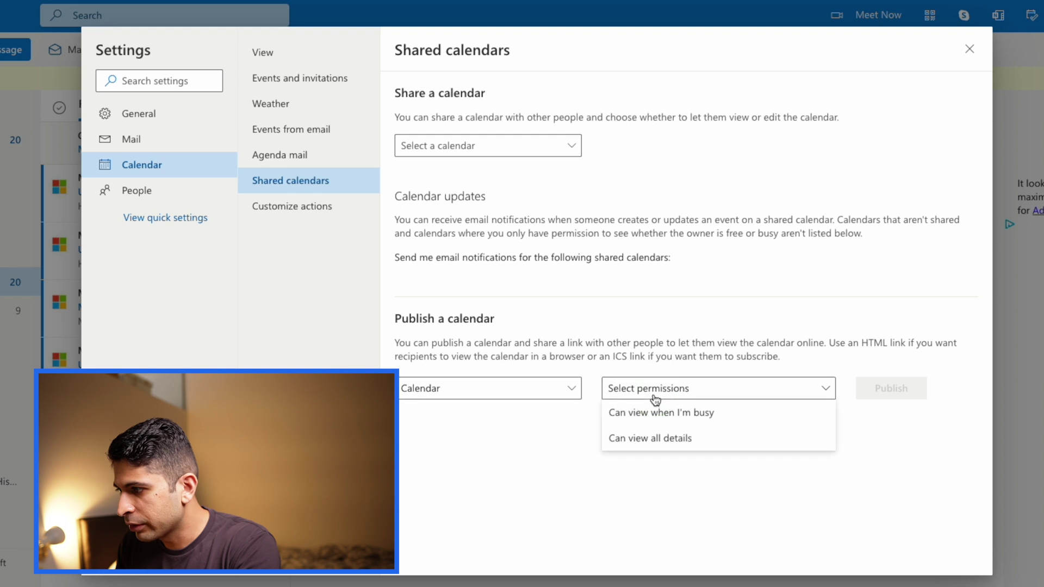
{"action": "left_click", "coordinate": [688, 447]}
{"action": "left_click", "coordinate": [876, 388]}
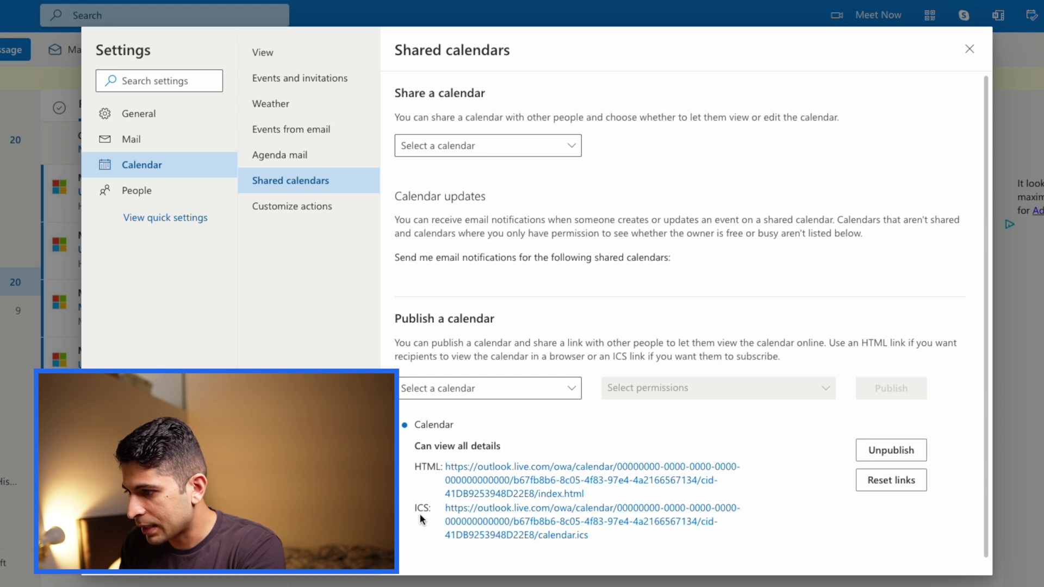
Copy the published calendar's ICS link and dismiss the confirmation
{"action": "left_click", "coordinate": [496, 533]}
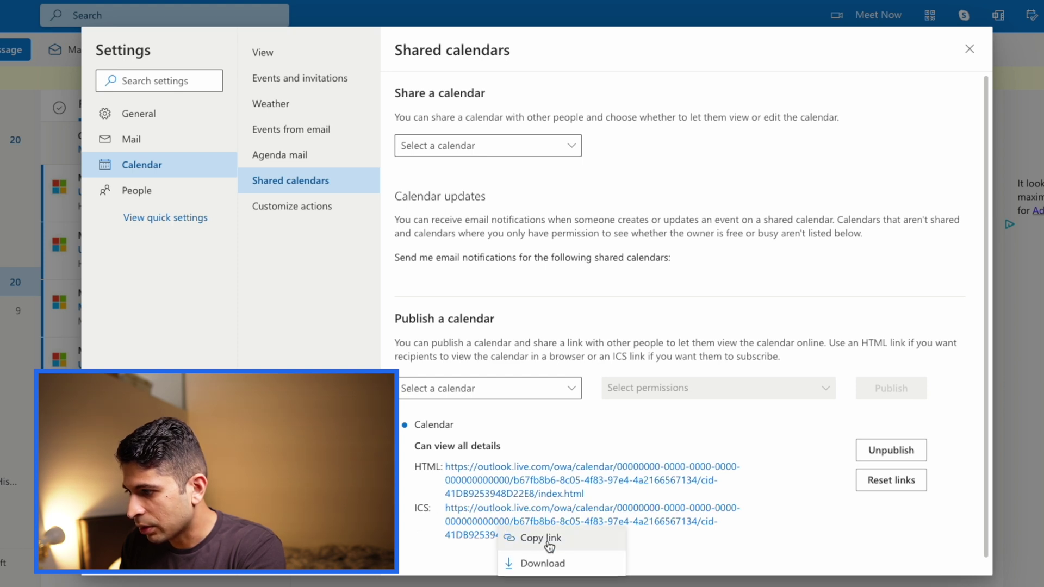
{"action": "left_click", "coordinate": [543, 537]}
{"action": "left_click", "coordinate": [601, 348]}
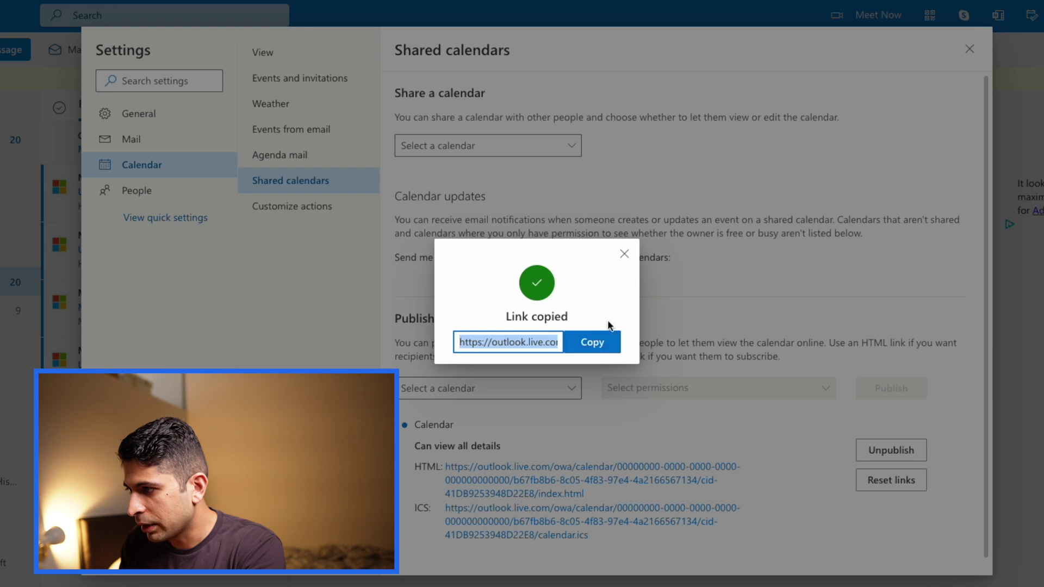
{"action": "left_click", "coordinate": [492, 162]}
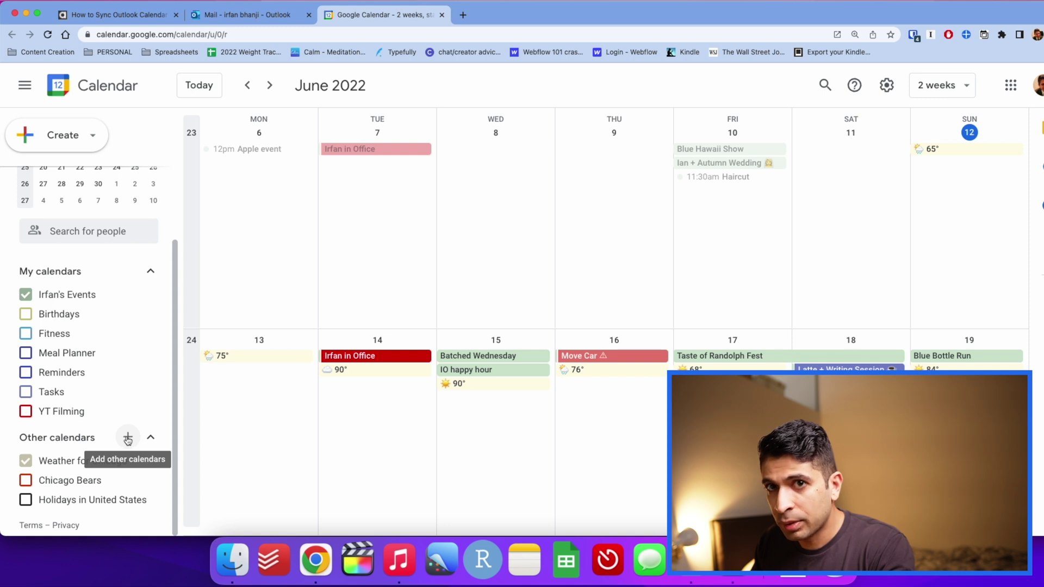
Add a calendar From URL in Google Calendar by pasting the copied Outlook ICS link
{"action": "left_click", "coordinate": [128, 438]}
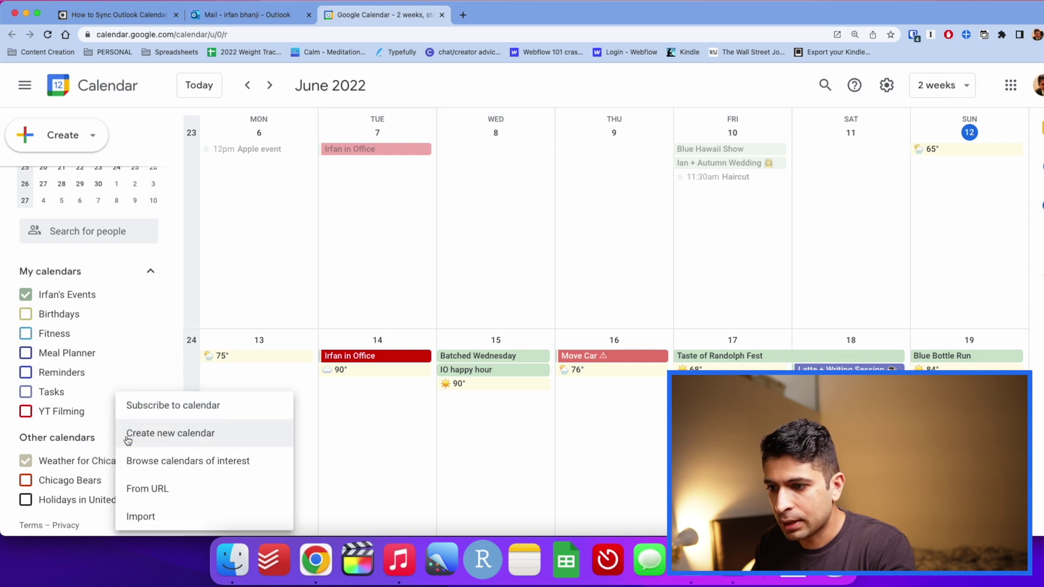
{"action": "left_click", "coordinate": [155, 492]}
{"action": "key", "text": "super+v"}
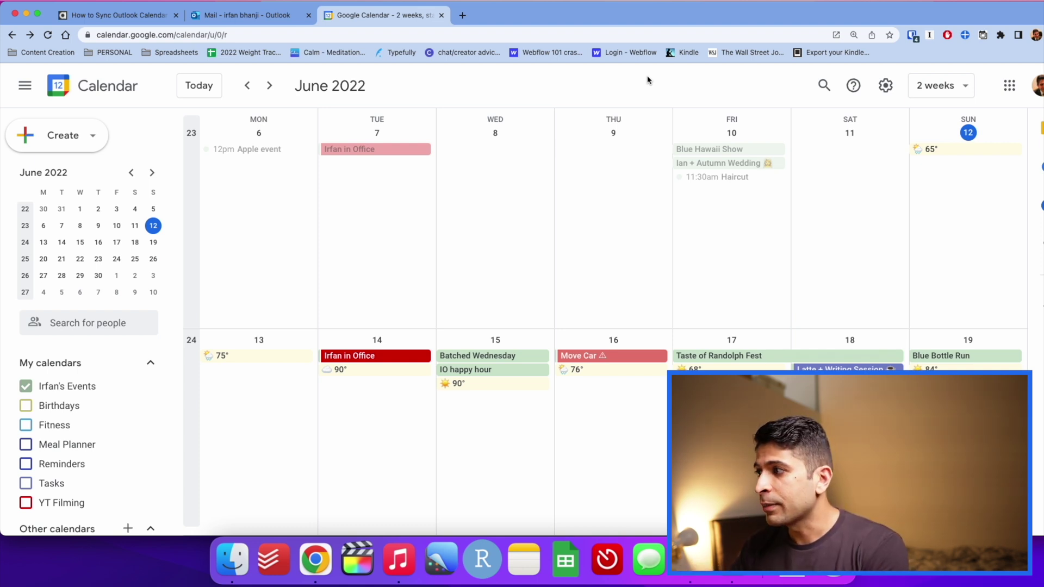
{"action": "key", "text": "shift+slash"}
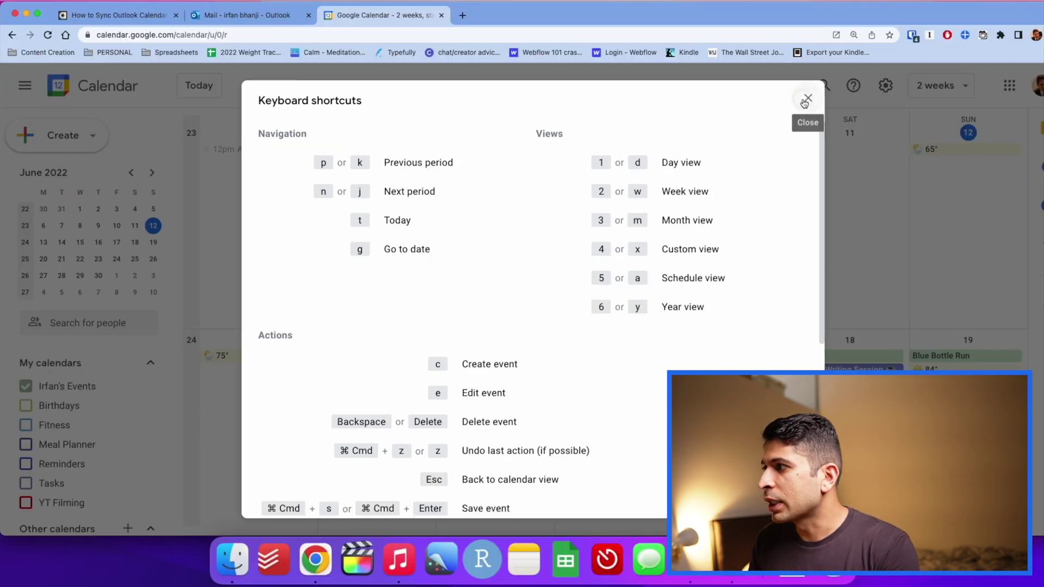
{"action": "left_click", "coordinate": [804, 101]}
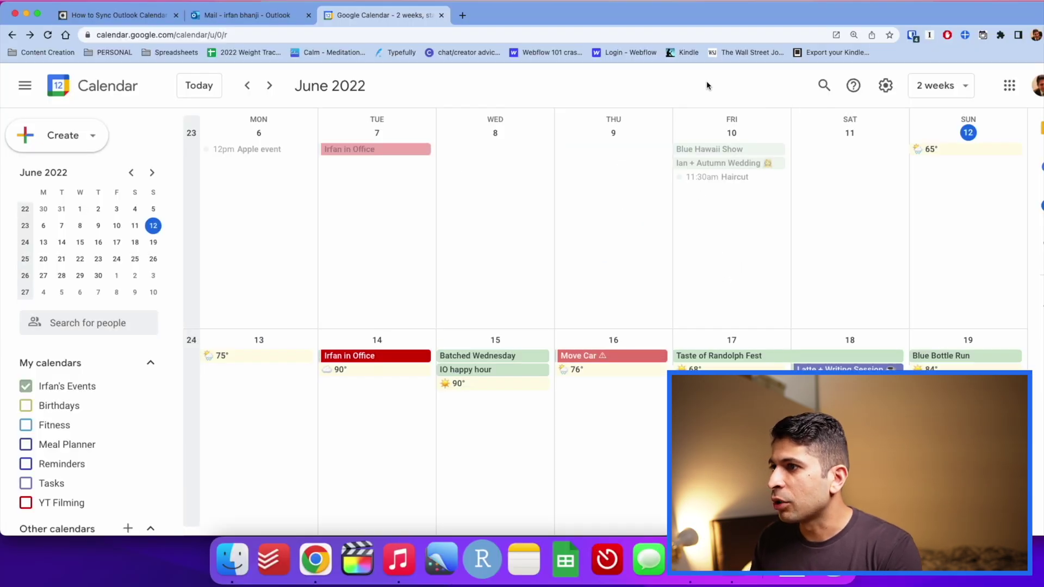
Cycle through Day, Week, 2-week, Month, Year and Schedule views with shortcut keys, ending on Week
{"action": "key", "text": "d"}
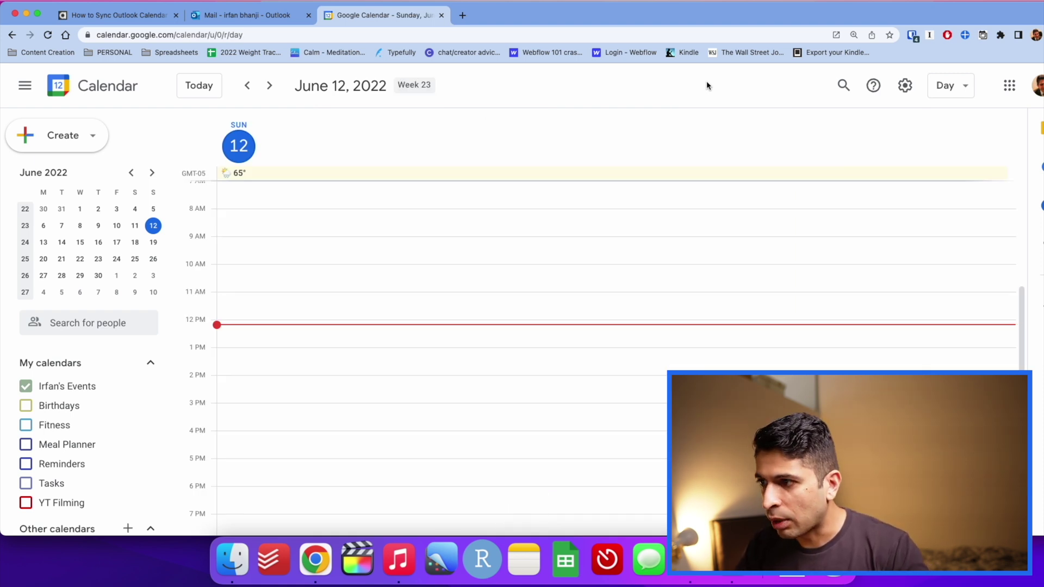
{"action": "key", "text": "w"}
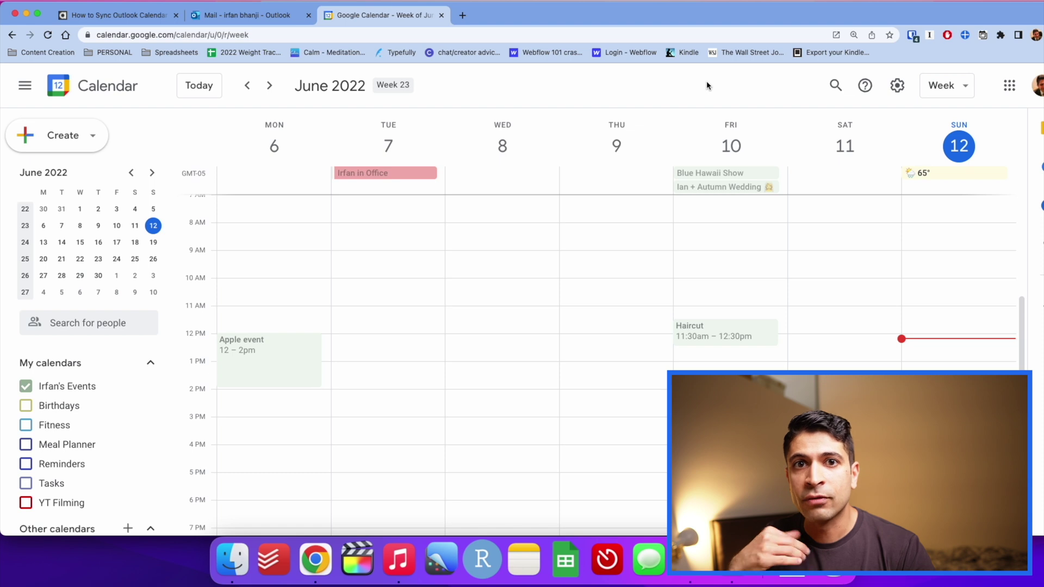
{"action": "key", "text": "x"}
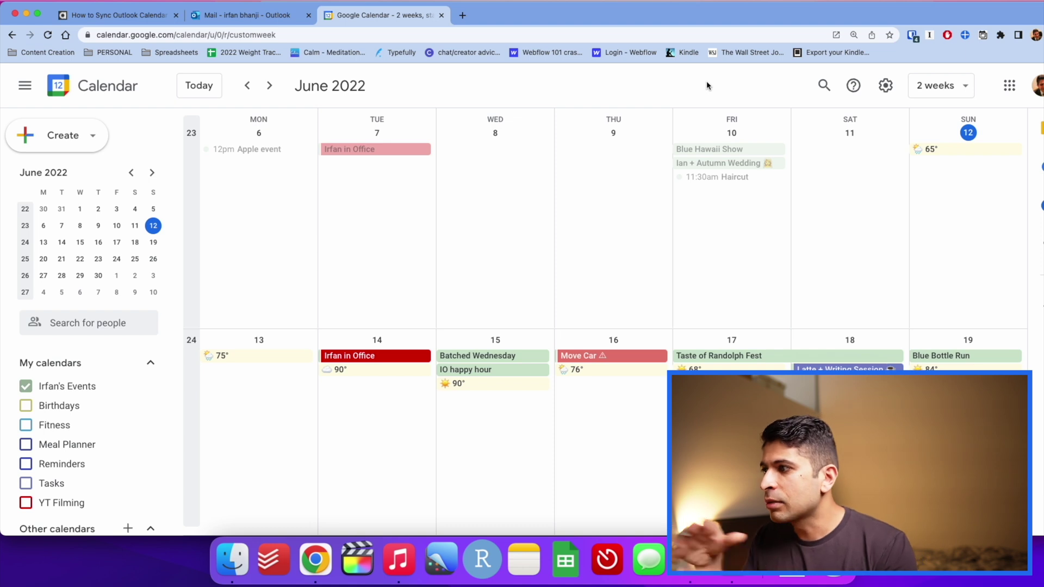
{"action": "key", "text": "m"}
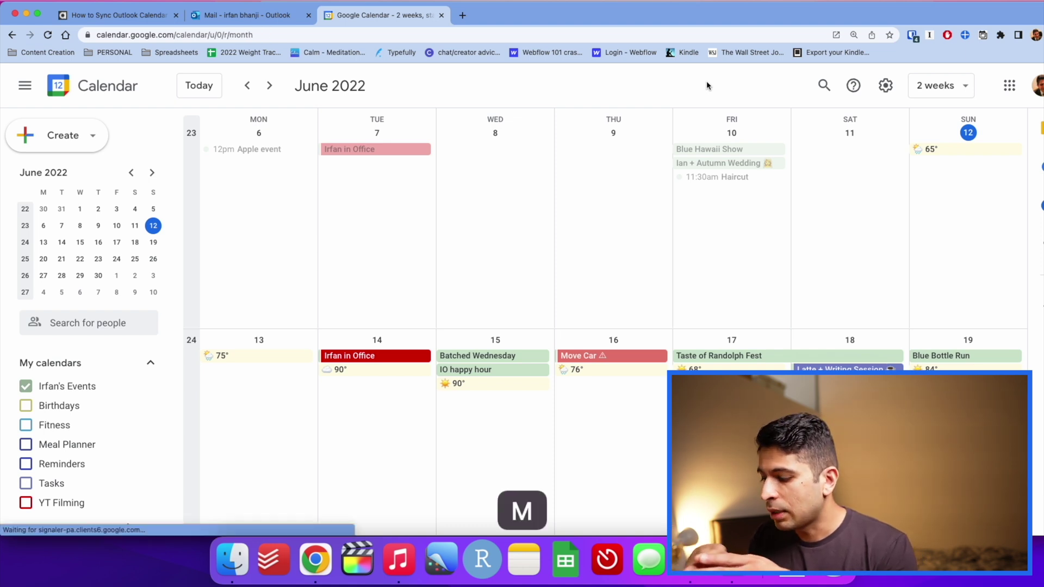
{"action": "key", "text": "y"}
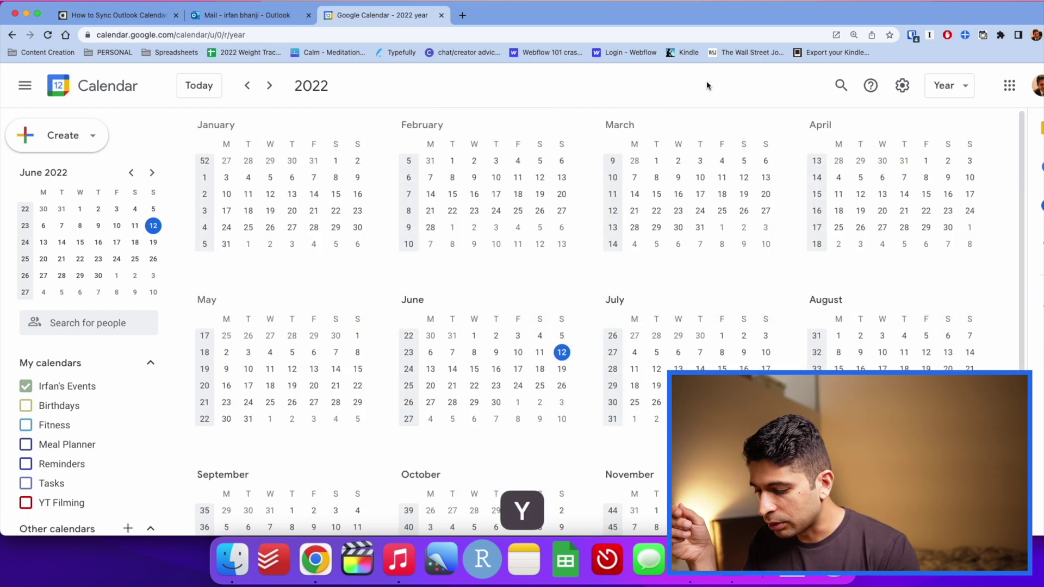
{"action": "key", "text": "a"}
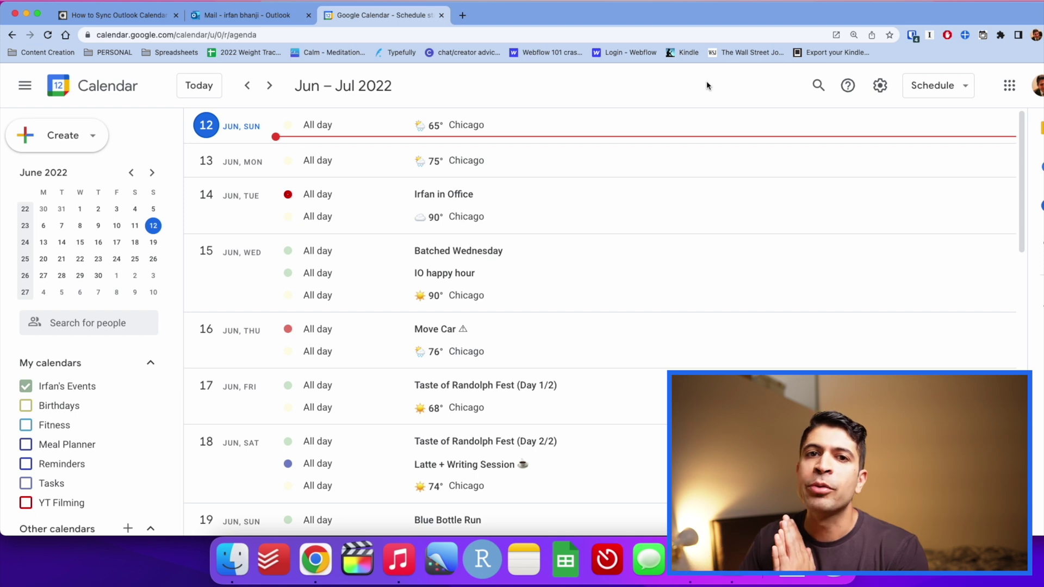
{"action": "key", "text": "m"}
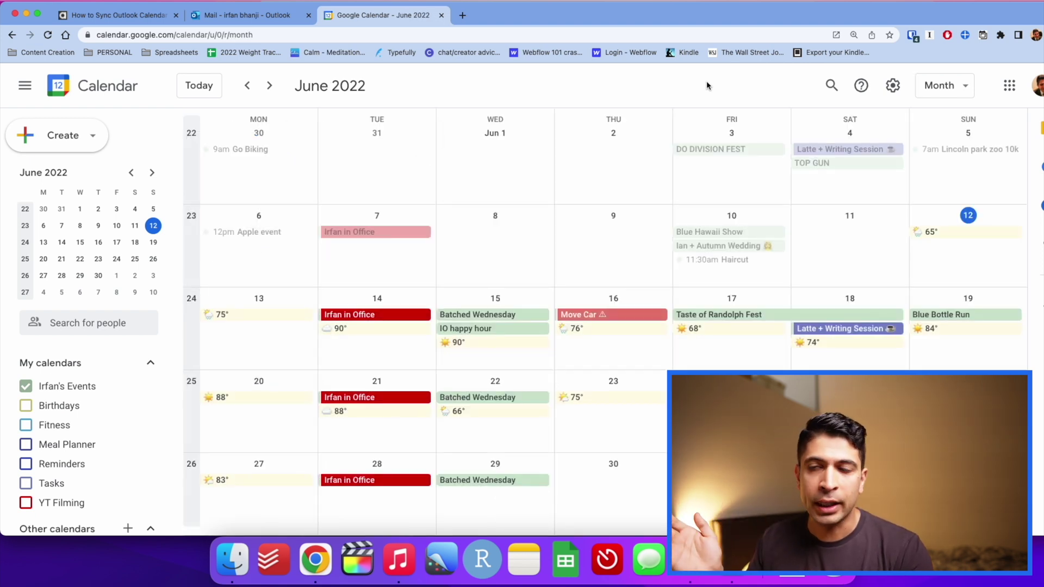
{"action": "key", "text": "d"}
{"action": "key", "text": "w"}
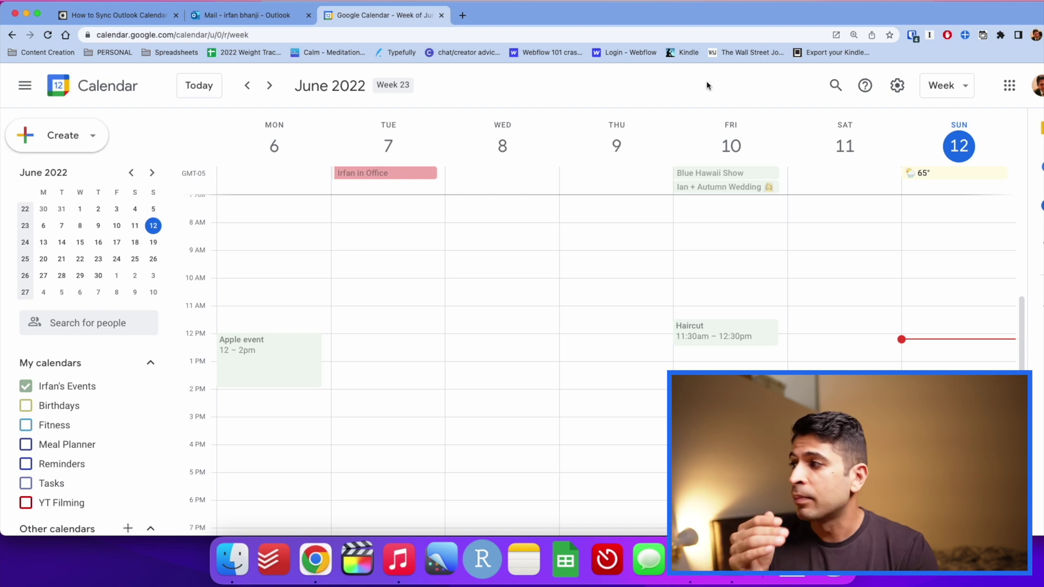
{"action": "left_click", "coordinate": [950, 86]}
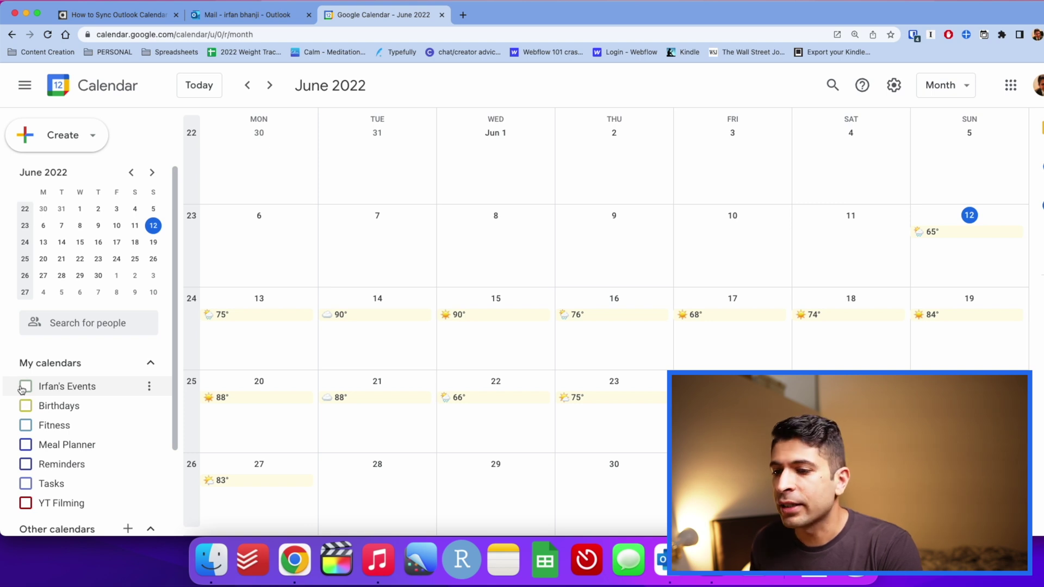
Turn the personal events calendar back on and open its options menu
{"action": "left_click", "coordinate": [25, 387]}
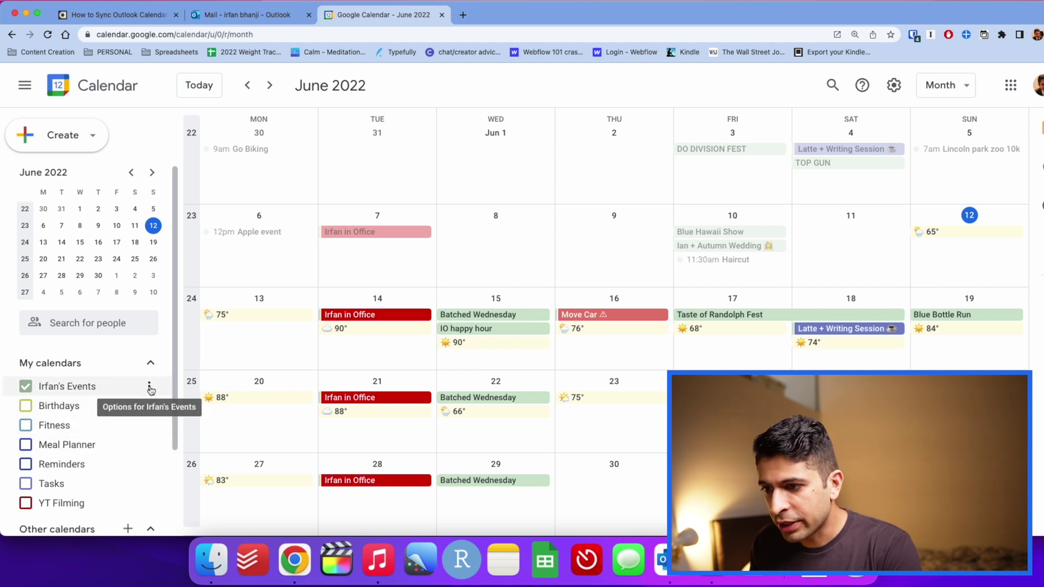
{"action": "left_click", "coordinate": [149, 387]}
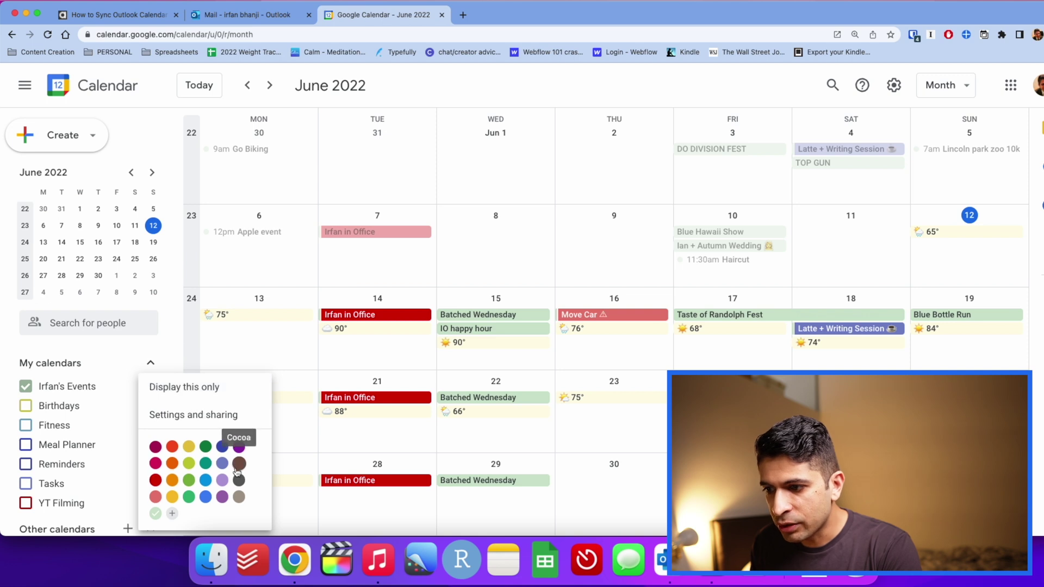
Open the calendar's custom colour picker and cancel it, keeping the current colour
{"action": "left_click", "coordinate": [172, 515]}
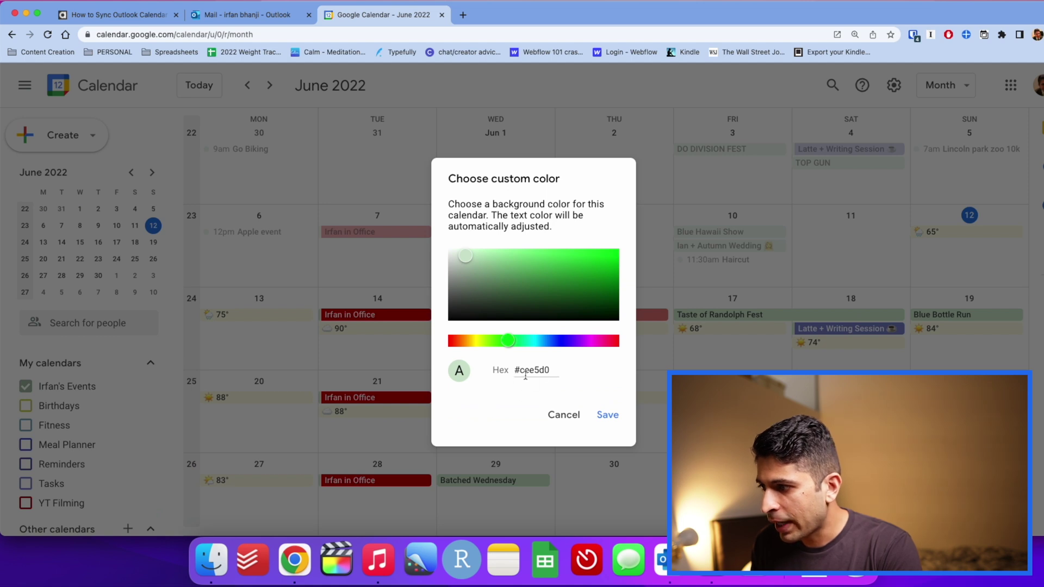
{"action": "left_click", "coordinate": [560, 415]}
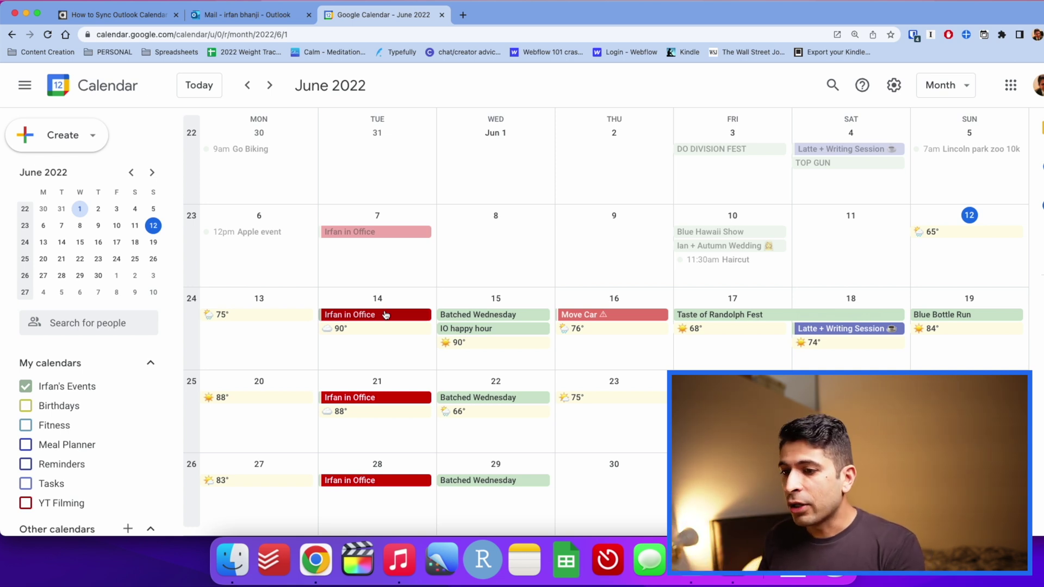
Show the Birthdays calendar and hide the personal events calendar under My calendars
{"action": "left_click", "coordinate": [25, 406]}
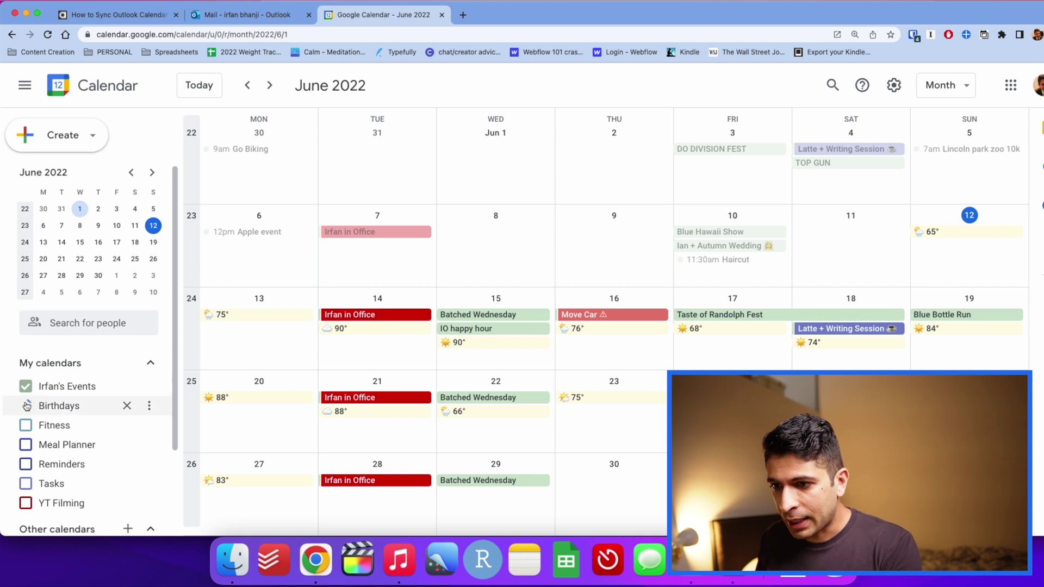
{"action": "left_click", "coordinate": [25, 386]}
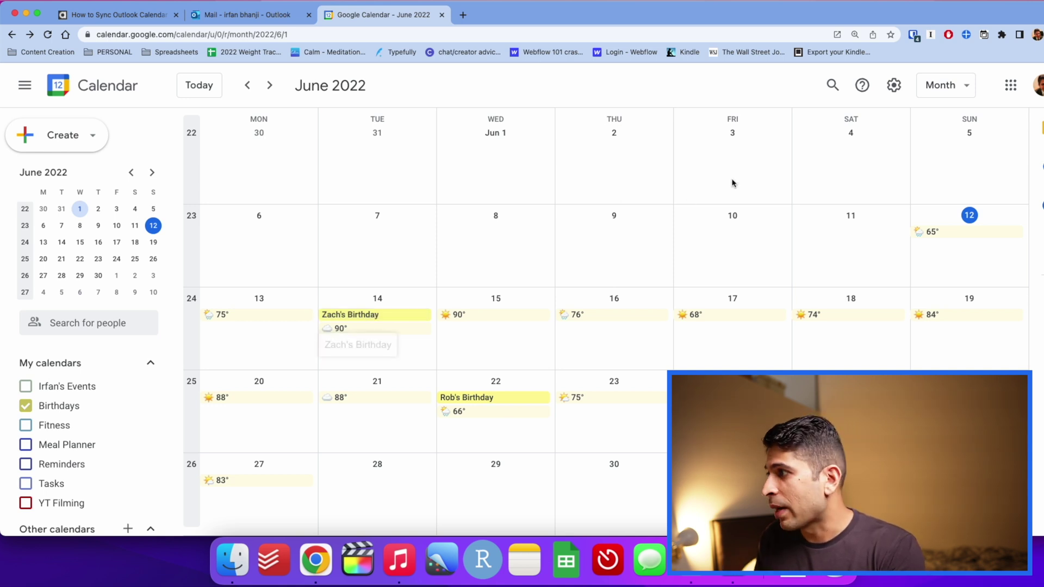
{"action": "left_click", "coordinate": [891, 87]}
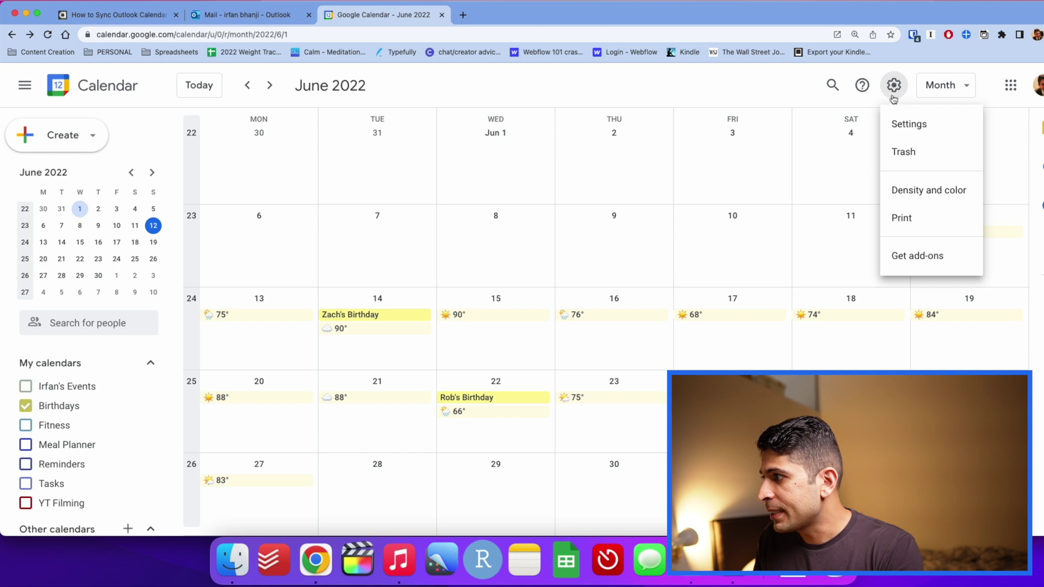
Review the Birthdays calendar's settings page in Google Calendar Settings
{"action": "left_click", "coordinate": [900, 122]}
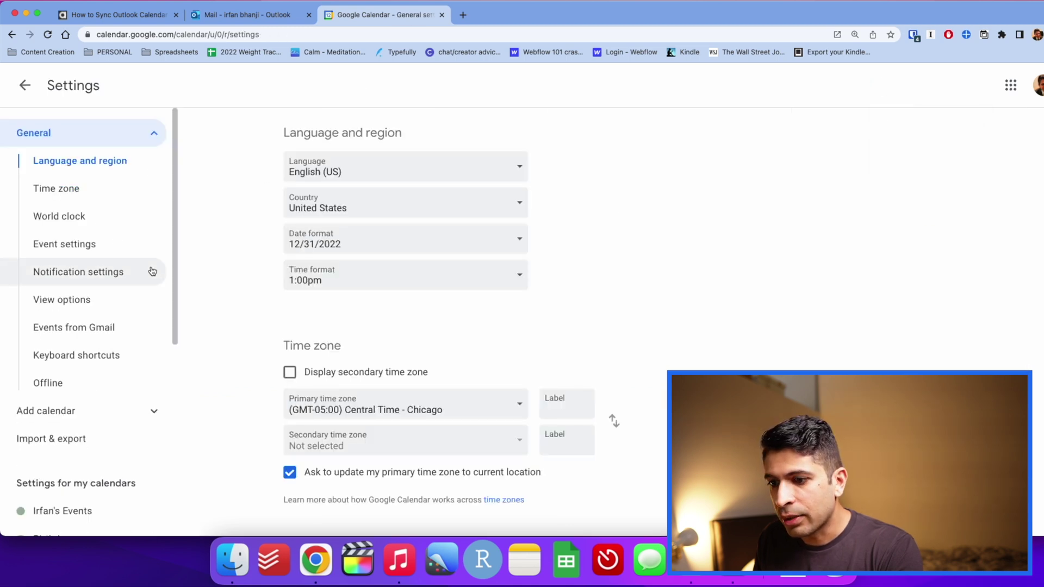
{"action": "scroll", "coordinate": [148, 271], "scroll_direction": "down", "scroll_amount": 5}
{"action": "left_click", "coordinate": [54, 329]}
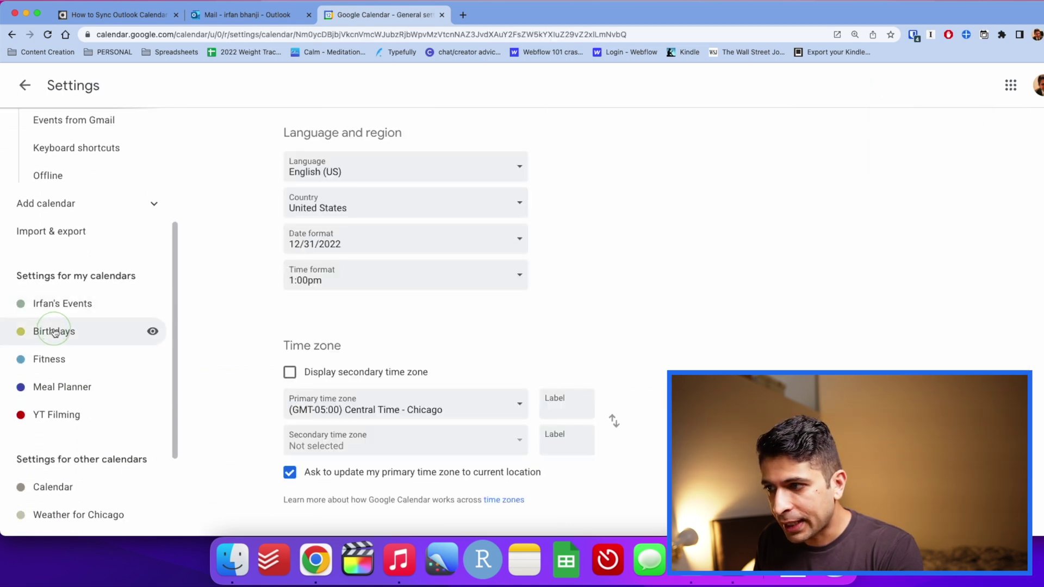
{"action": "scroll", "coordinate": [258, 306], "scroll_direction": "down", "scroll_amount": 10}
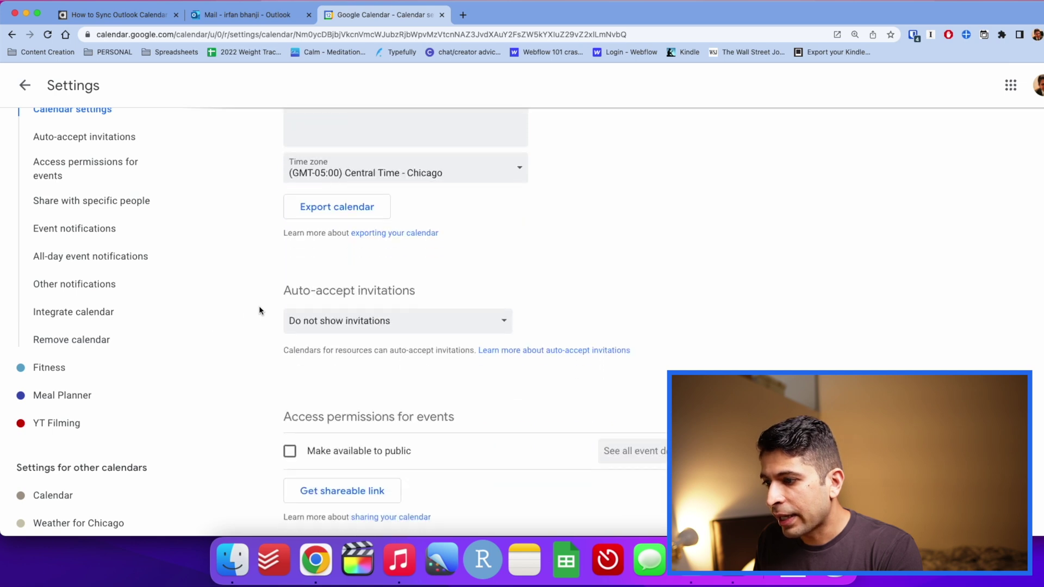
{"action": "scroll", "coordinate": [259, 310], "scroll_direction": "down", "scroll_amount": 3}
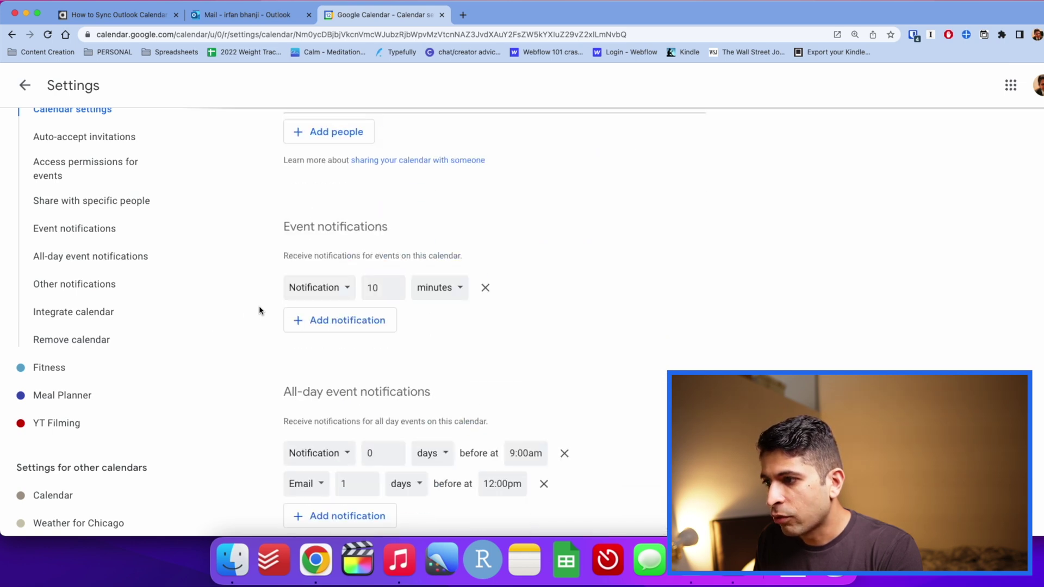
{"action": "scroll", "coordinate": [282, 302], "scroll_direction": "down", "scroll_amount": 5}
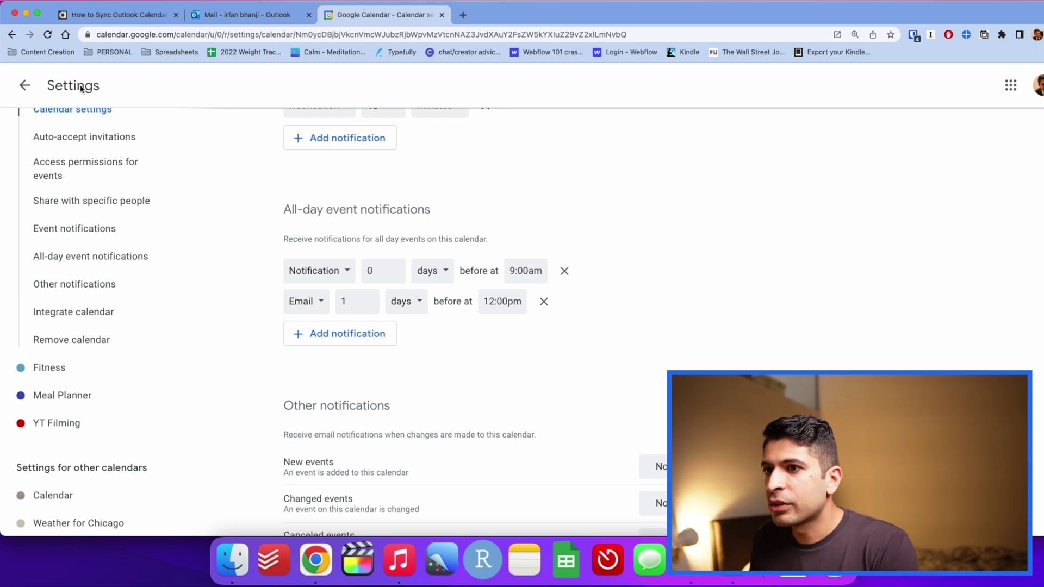
Back in the calendar, hide Birthdays, switch to week view and show the Fitness calendar
{"action": "left_click", "coordinate": [24, 84]}
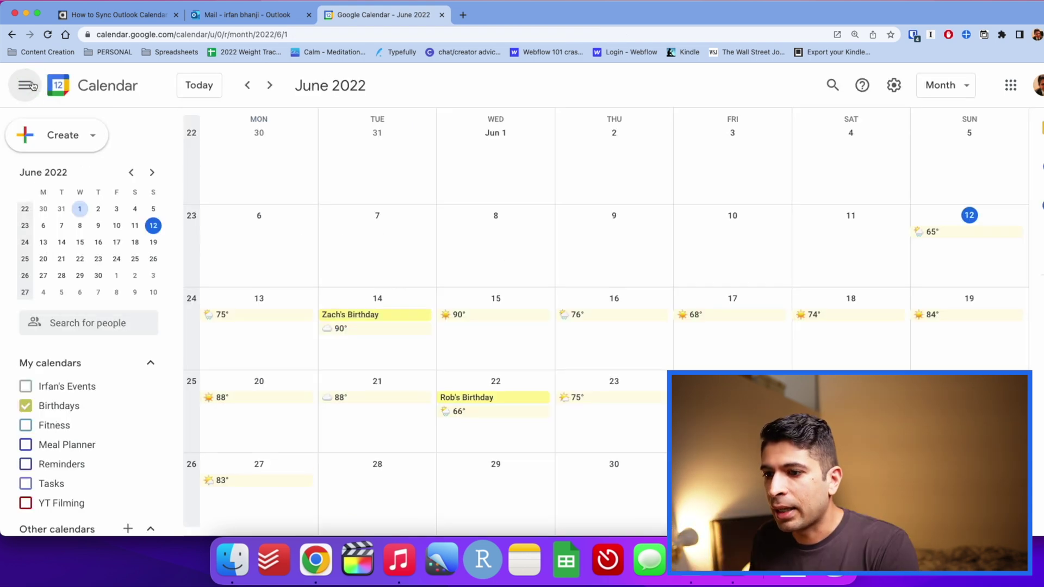
{"action": "left_click", "coordinate": [26, 407]}
{"action": "key", "text": "w"}
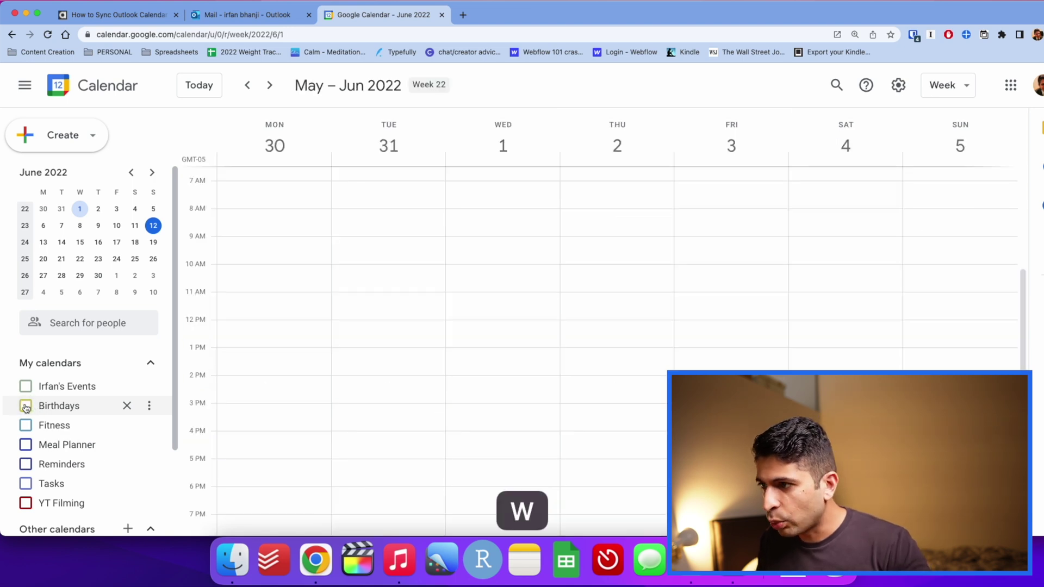
{"action": "left_click", "coordinate": [26, 429]}
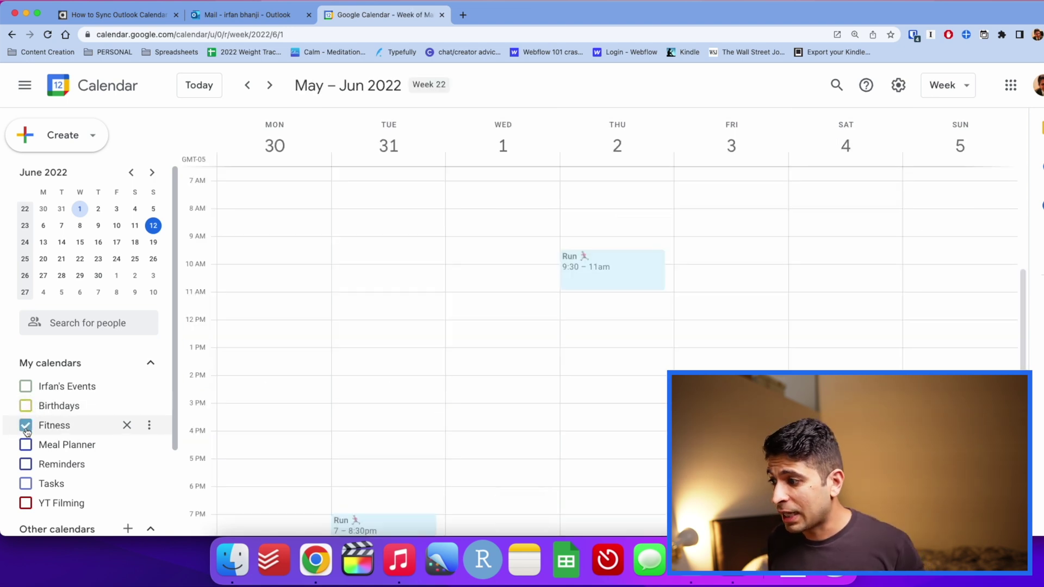
Move to the June 13–19, 2022 week, briefly trying the 2-week view before returning to Week
{"action": "key", "text": "n"}
{"action": "key", "text": "n"}
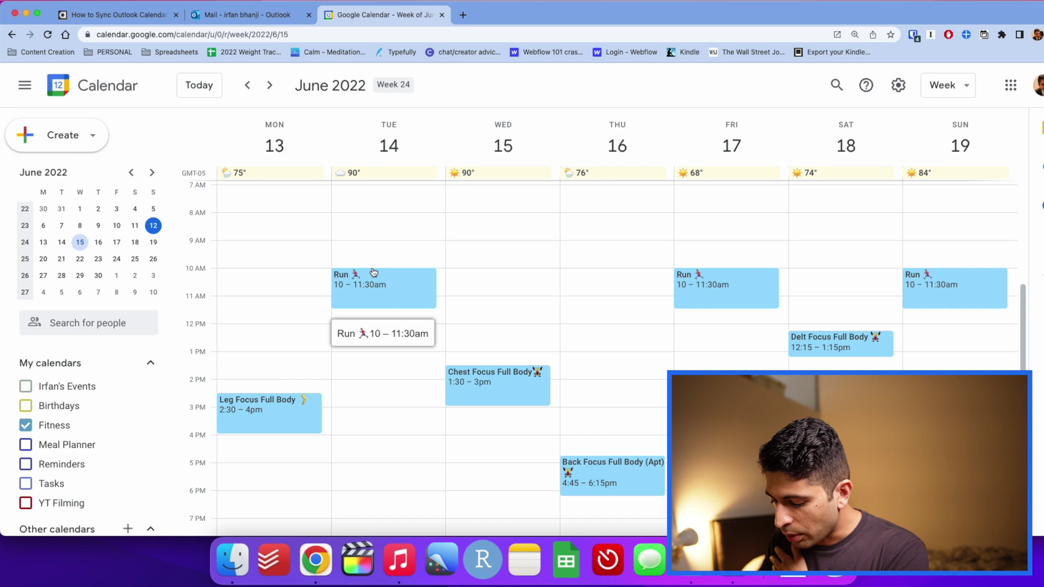
{"action": "key", "text": "x"}
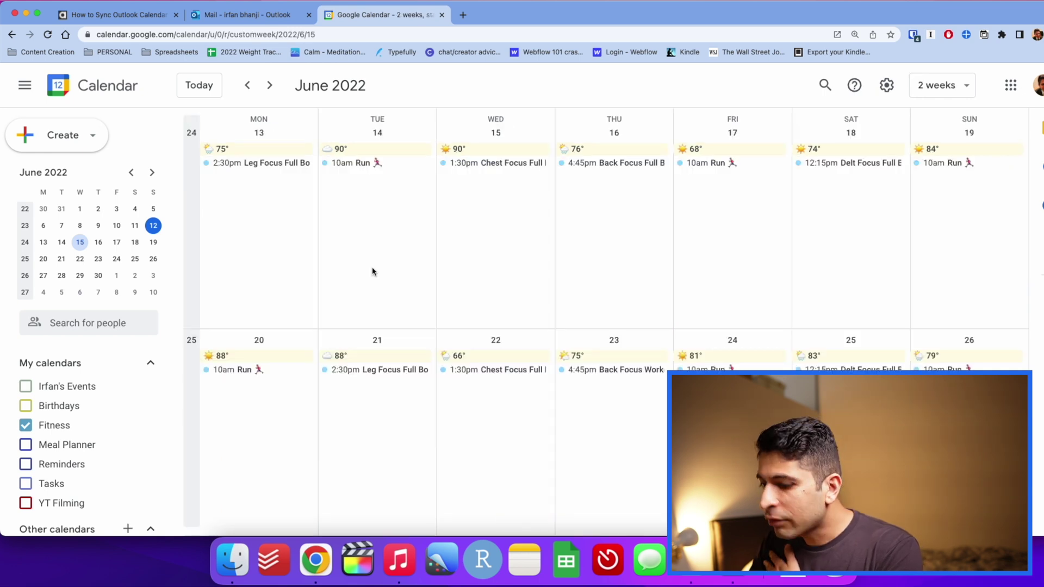
{"action": "key", "text": "w"}
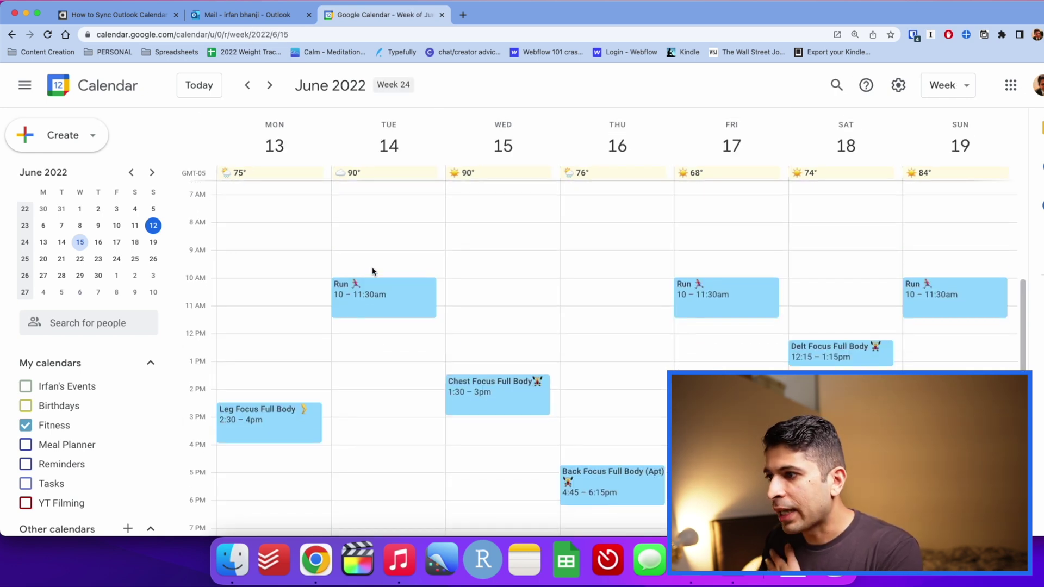
Switch to month view, hiding the Fitness calendar and showing the Meal Planner calendar
{"action": "key", "text": "m"}
{"action": "left_click", "coordinate": [26, 425]}
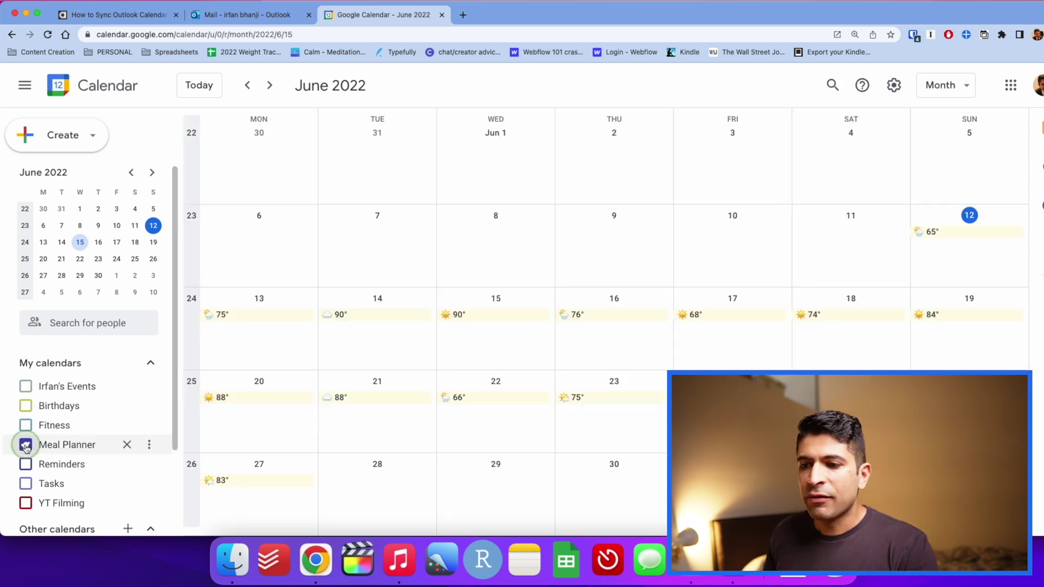
{"action": "left_click", "coordinate": [26, 445]}
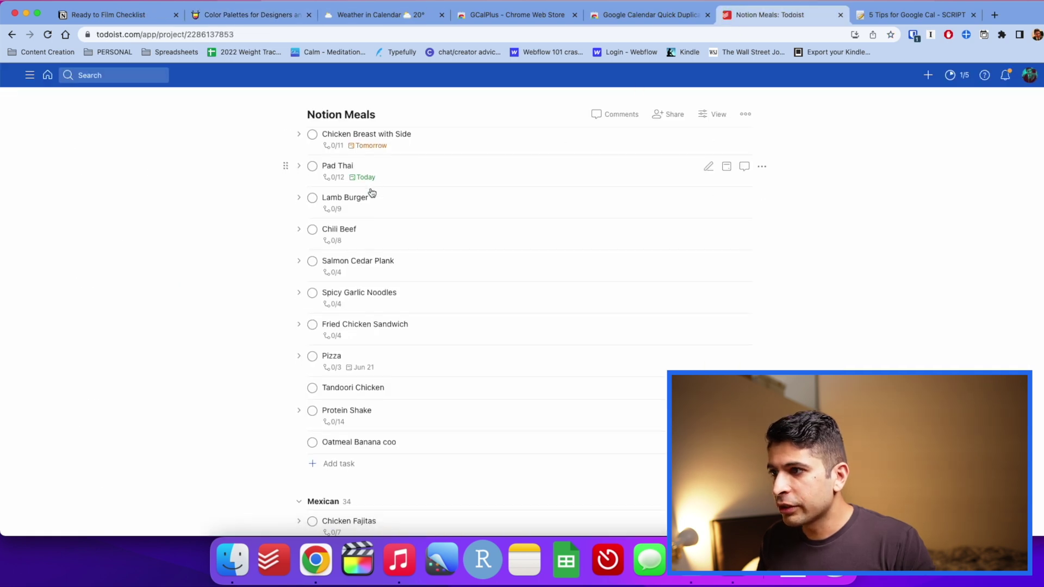
Open the Pad Thai task to view its 12 ingredient sub-tasks, then close it
{"action": "left_click", "coordinate": [335, 181]}
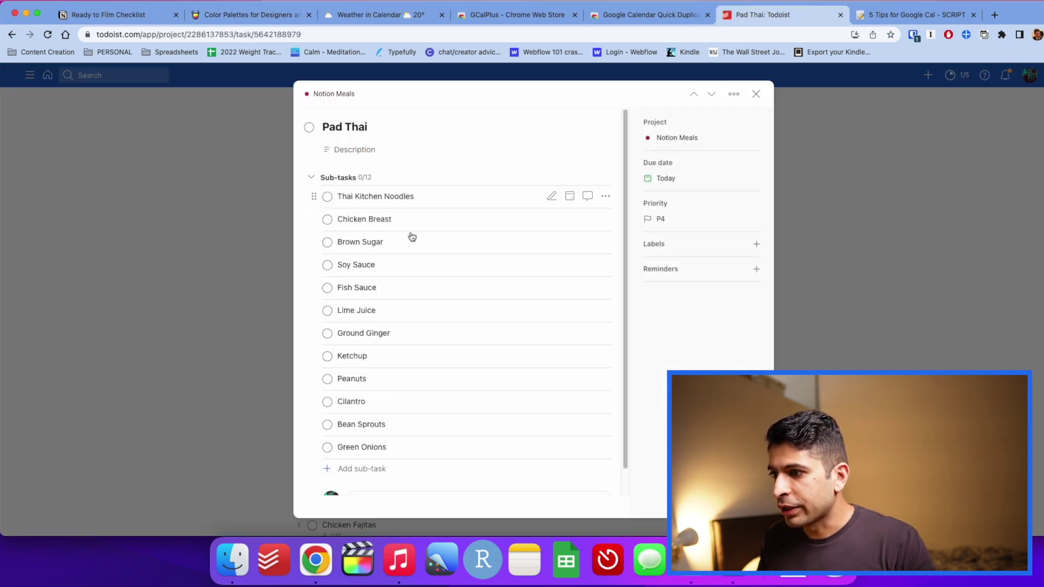
{"action": "left_click", "coordinate": [191, 328]}
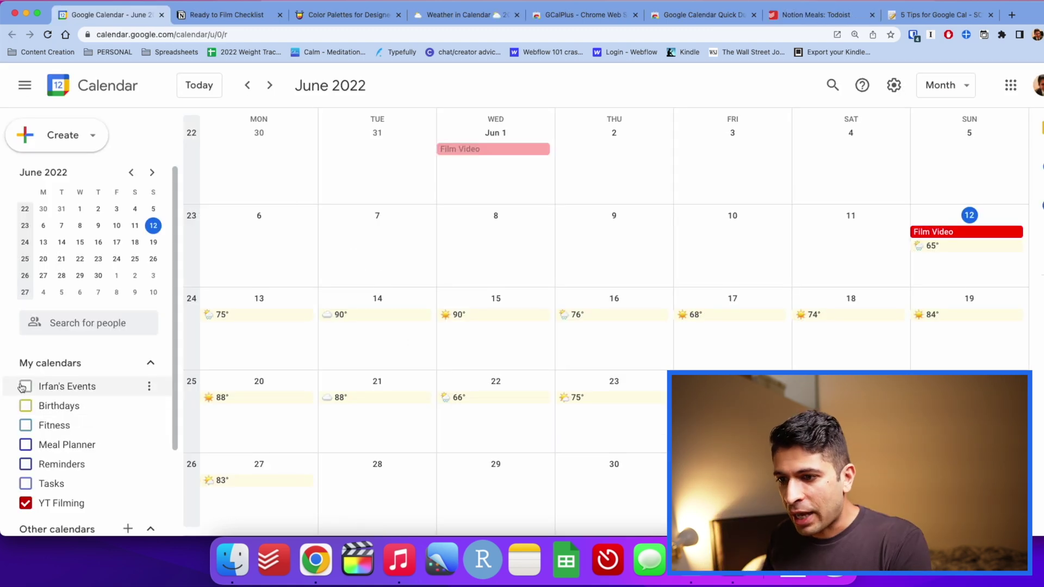
Turn on the Birthdays, Fitness and Meal Planner calendars and check Irfan's Events options without changes
{"action": "left_click", "coordinate": [25, 411]}
{"action": "left_click", "coordinate": [25, 425]}
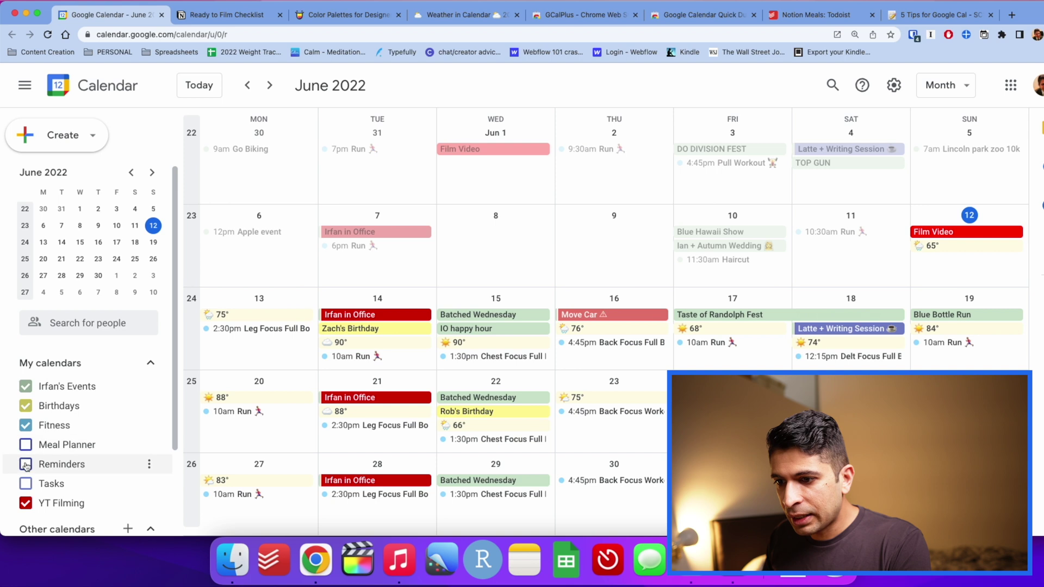
{"action": "left_click", "coordinate": [26, 445]}
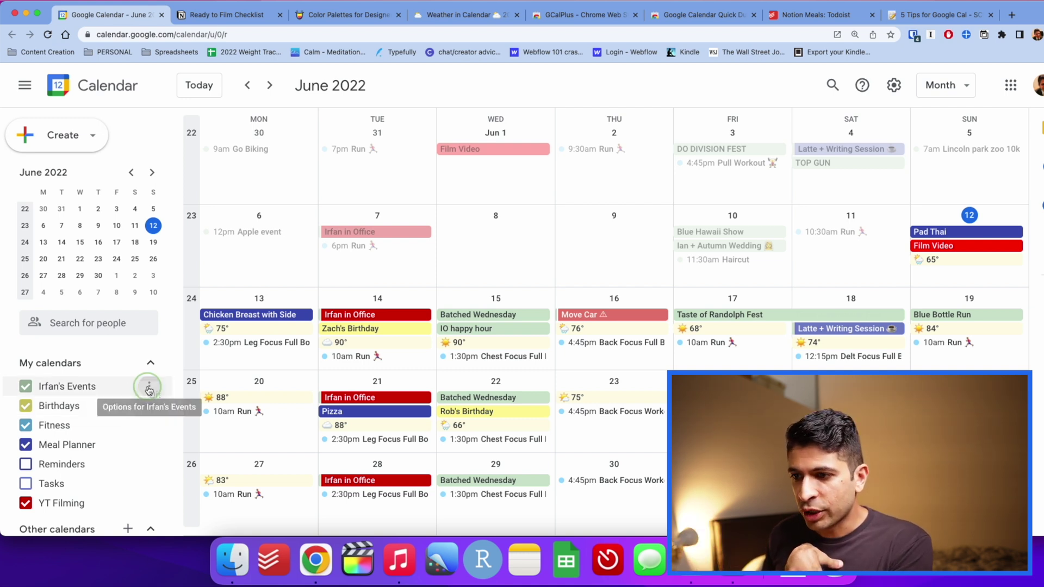
{"action": "left_click", "coordinate": [149, 386]}
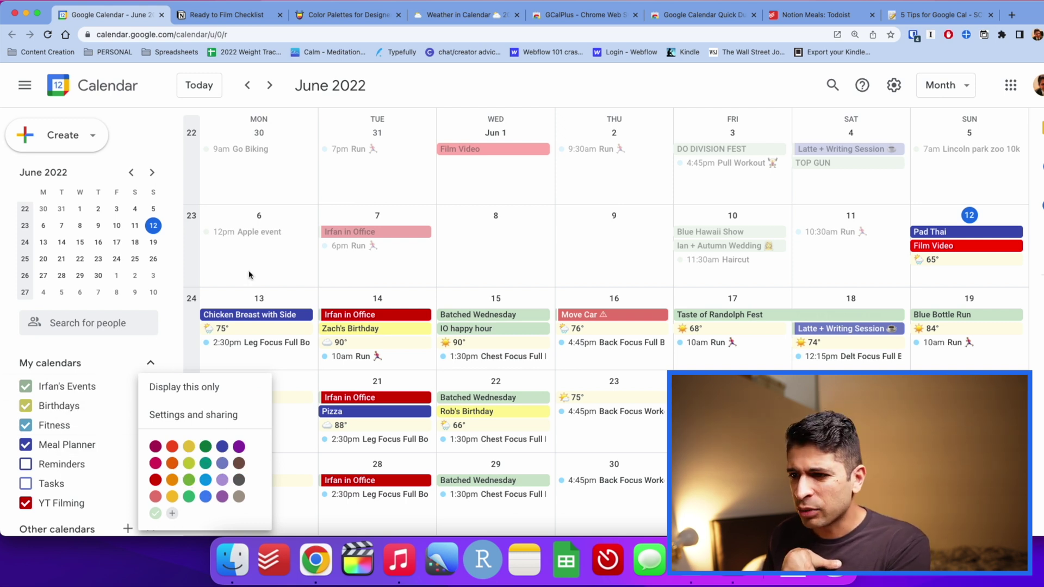
{"action": "left_click", "coordinate": [264, 273]}
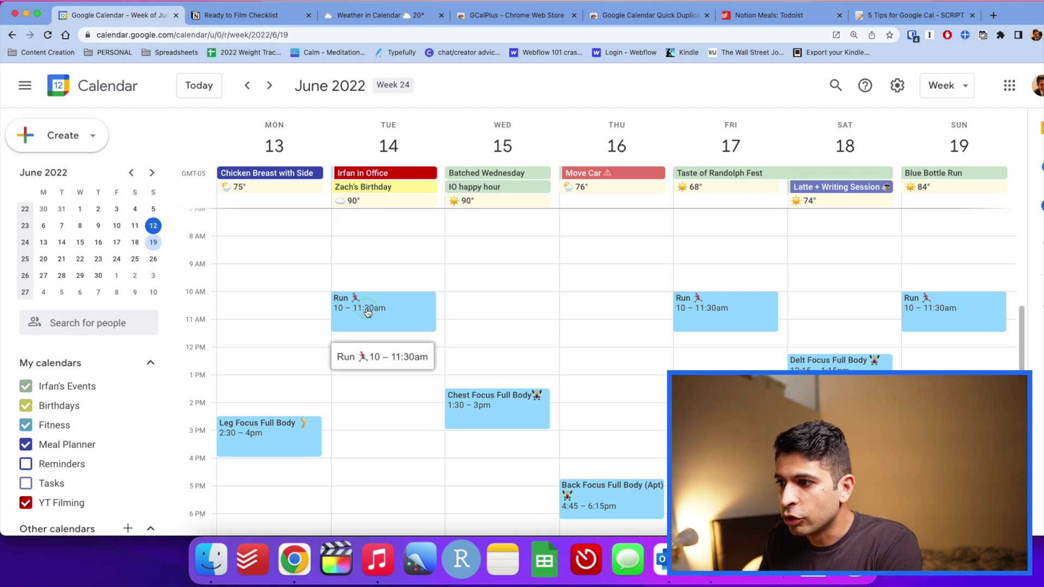
Drag Tuesday's recurring Run to Wednesday, cancel the edit, then go to the weather-in-calendar.com tab
{"action": "left_click_drag", "start_coordinate": [368, 313], "coordinate": [596, 318]}
{"action": "left_click", "coordinate": [566, 346]}
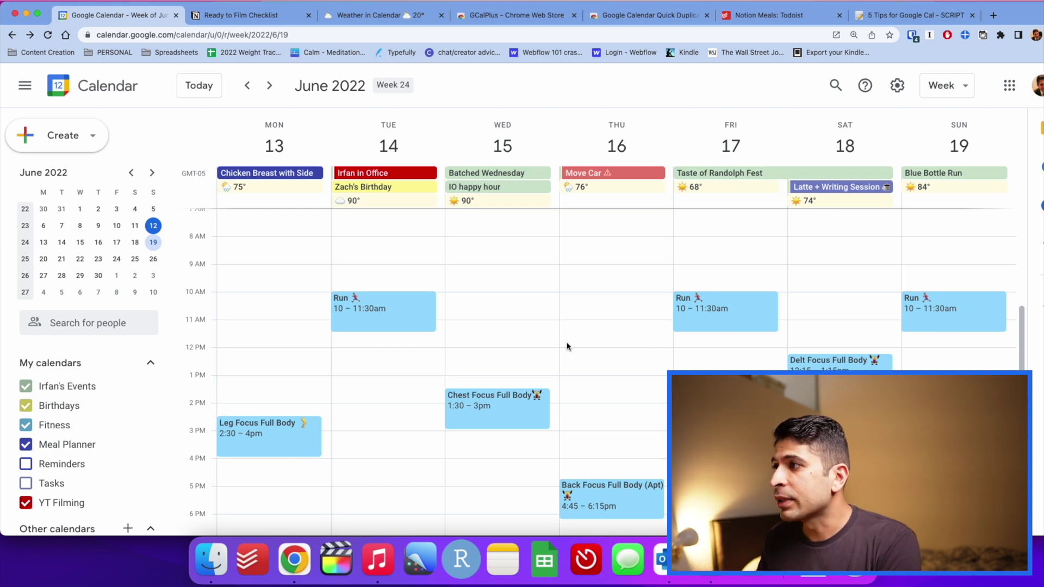
{"action": "left_click", "coordinate": [386, 16]}
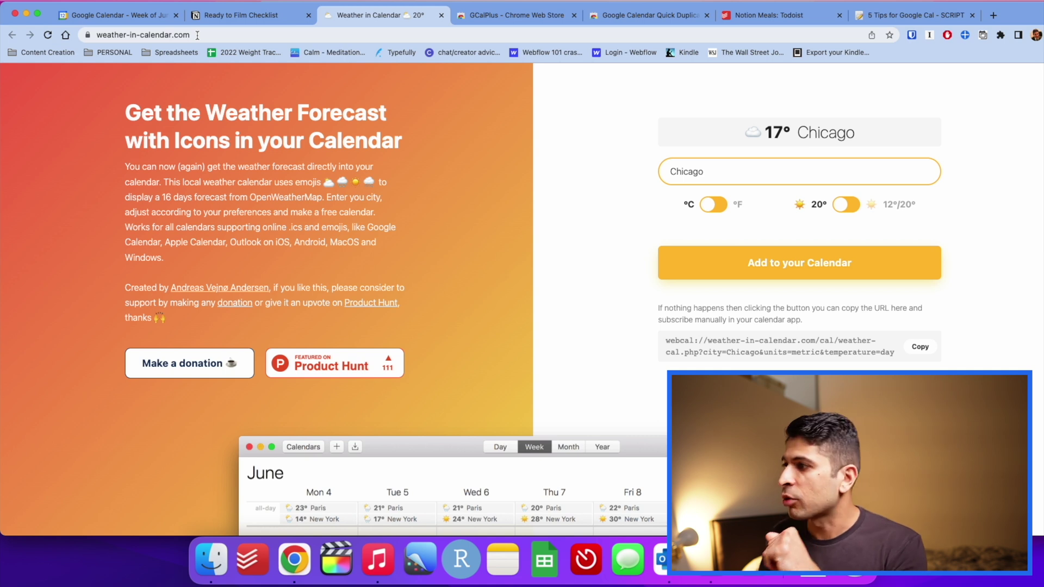
{"action": "left_click", "coordinate": [736, 174]}
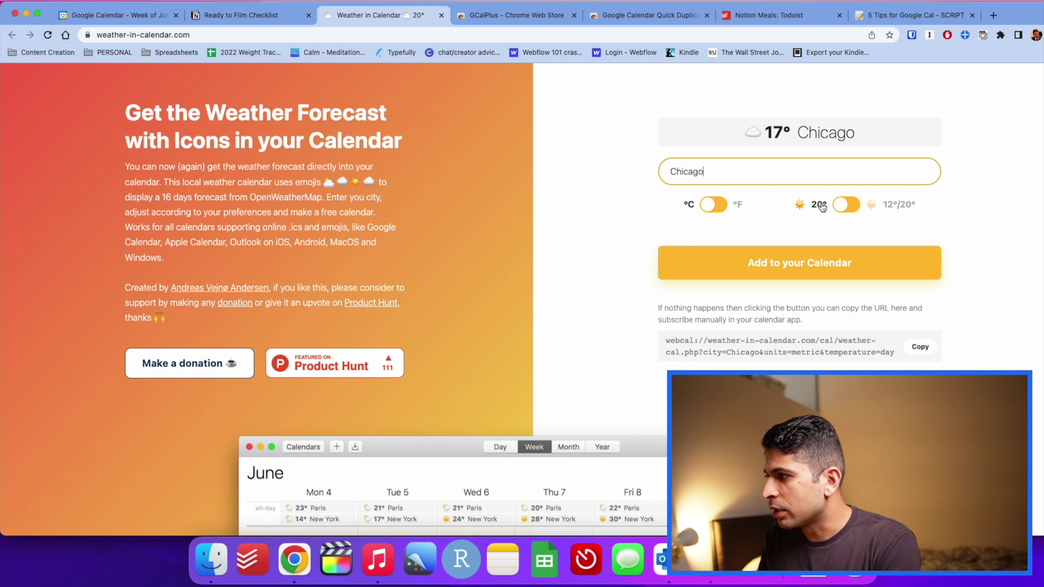
{"action": "left_click", "coordinate": [844, 209]}
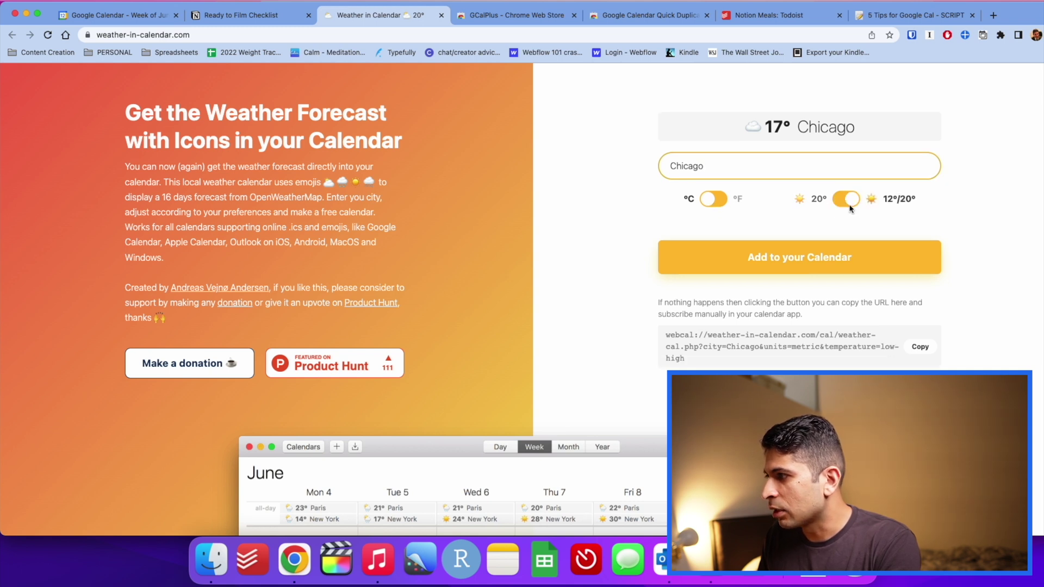
{"action": "left_click", "coordinate": [843, 203]}
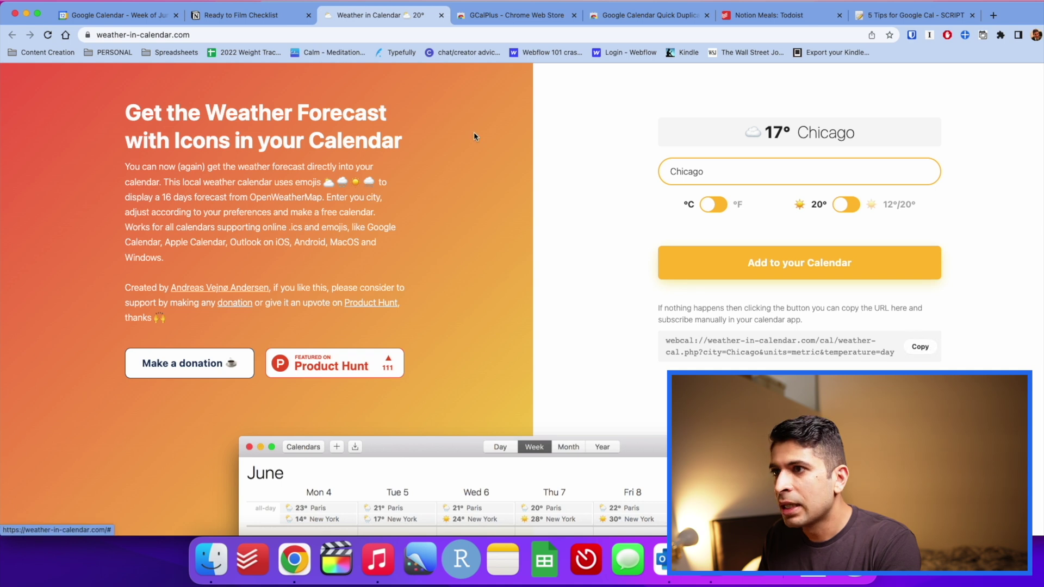
Back in Google Calendar, begin adding another calendar From URL
{"action": "left_click", "coordinate": [127, 15]}
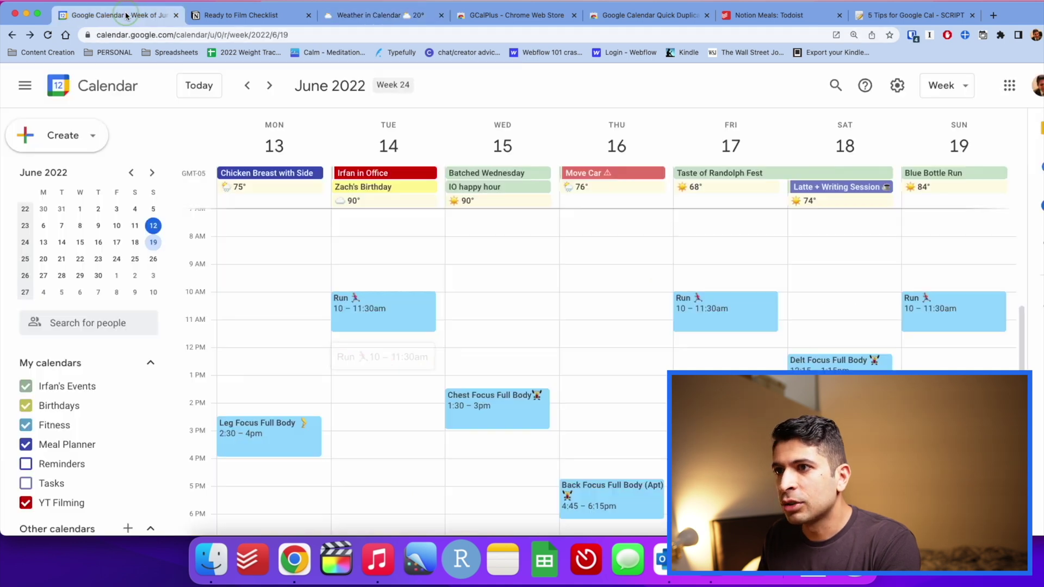
{"action": "scroll", "coordinate": [147, 333], "scroll_direction": "down", "scroll_amount": 3}
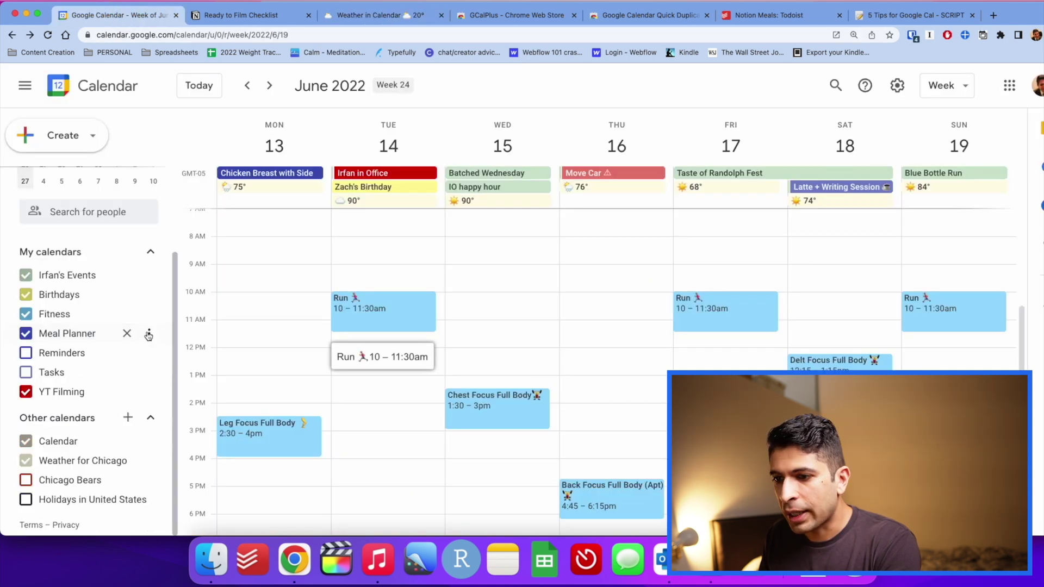
{"action": "left_click", "coordinate": [127, 417]}
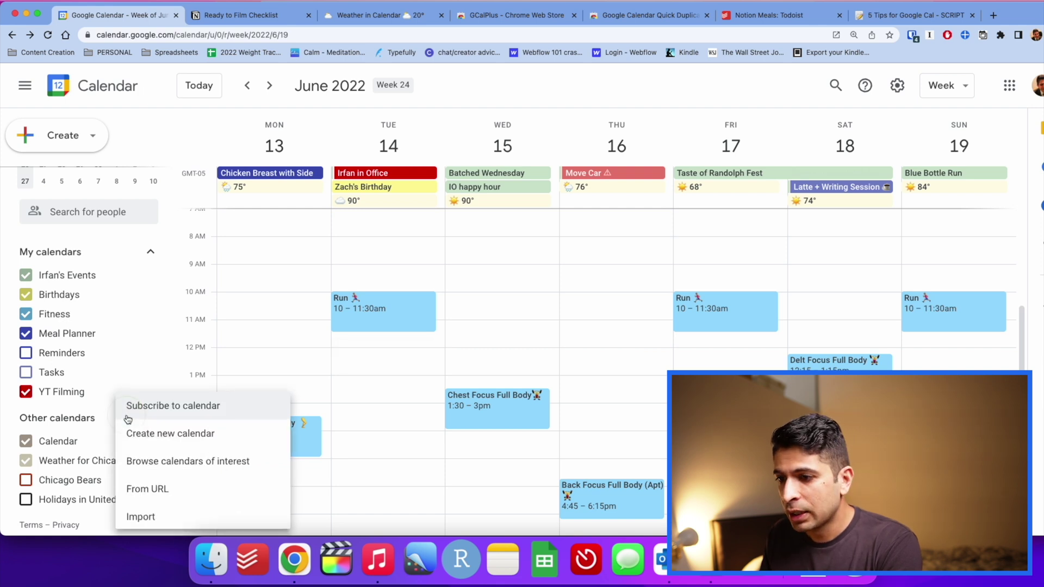
{"action": "left_click", "coordinate": [148, 488]}
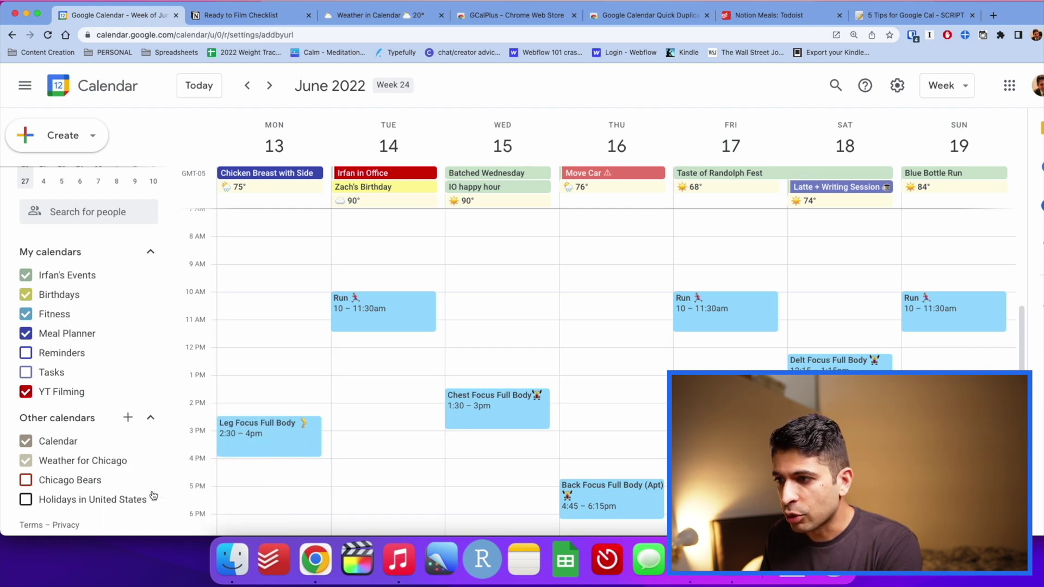
Leave settings, show June 2022 in Month view, and open Zapier's Google Calendar integrations page
{"action": "left_click", "coordinate": [26, 86]}
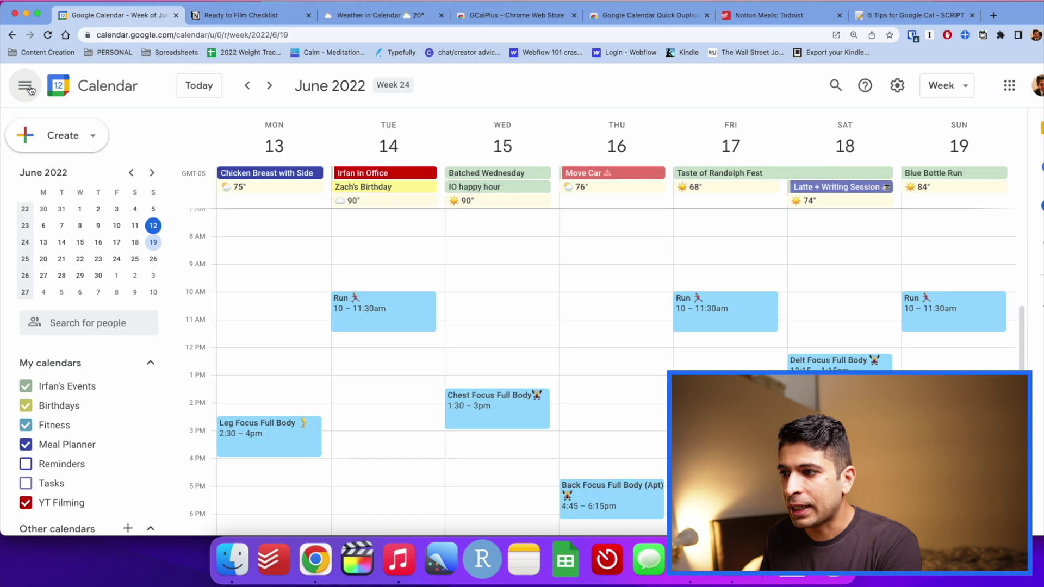
{"action": "scroll", "coordinate": [334, 277], "scroll_direction": "down", "scroll_amount": 1}
{"action": "key", "text": "m"}
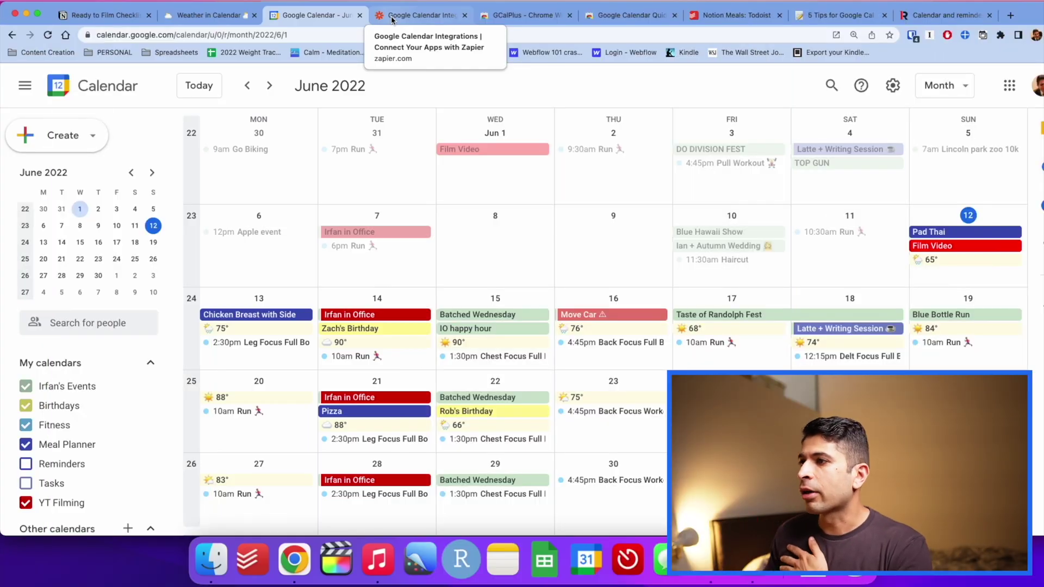
{"action": "left_click", "coordinate": [392, 16]}
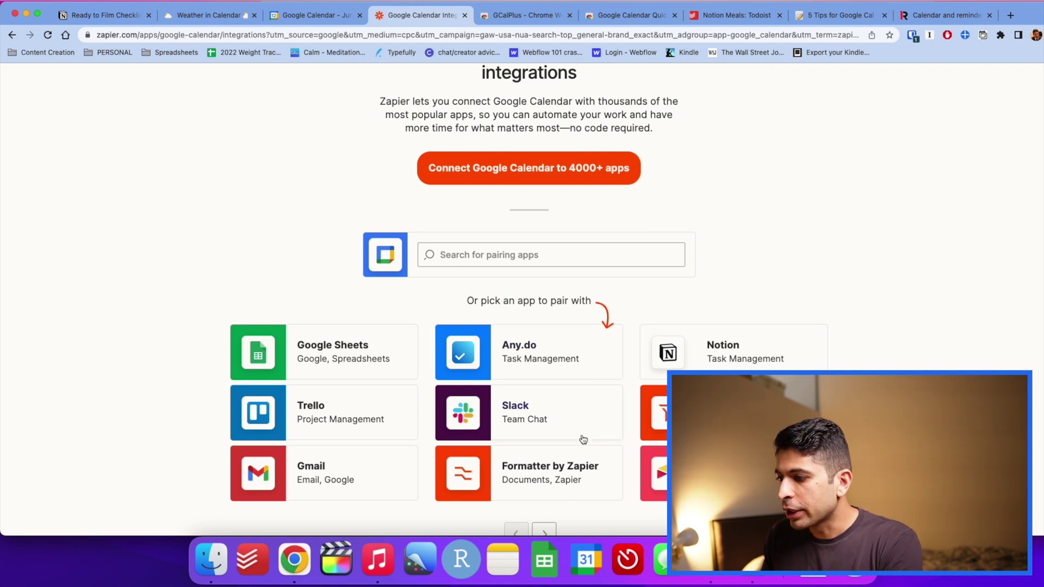
Create a desktop shortcut for Google Calendar from Chrome's More Tools menu
{"action": "left_click", "coordinate": [586, 558]}
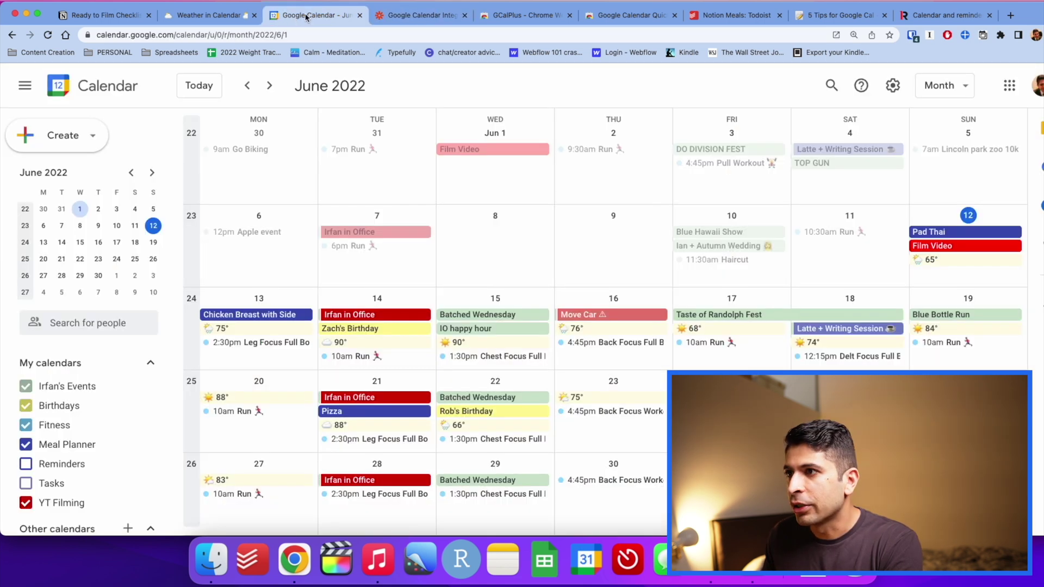
{"action": "left_click", "coordinate": [1040, 35]}
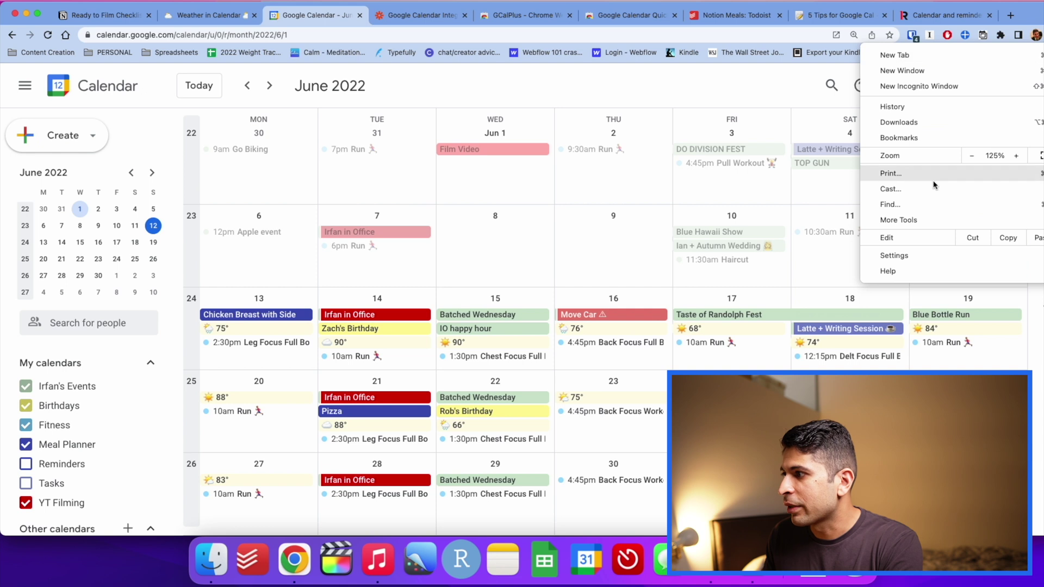
{"action": "mouse_move", "coordinate": [922, 219]}
{"action": "left_click", "coordinate": [705, 233]}
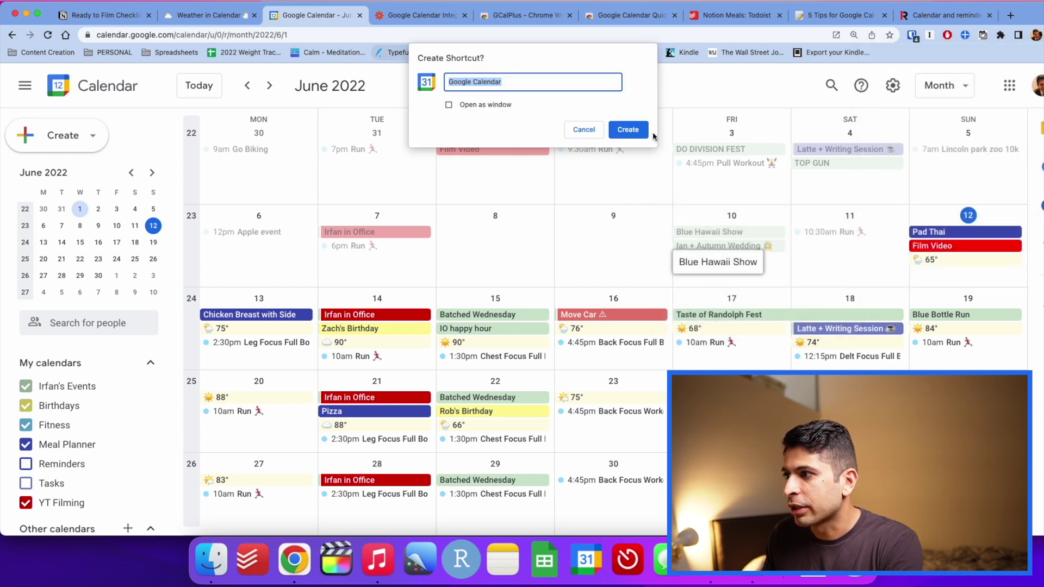
{"action": "left_click", "coordinate": [628, 131]}
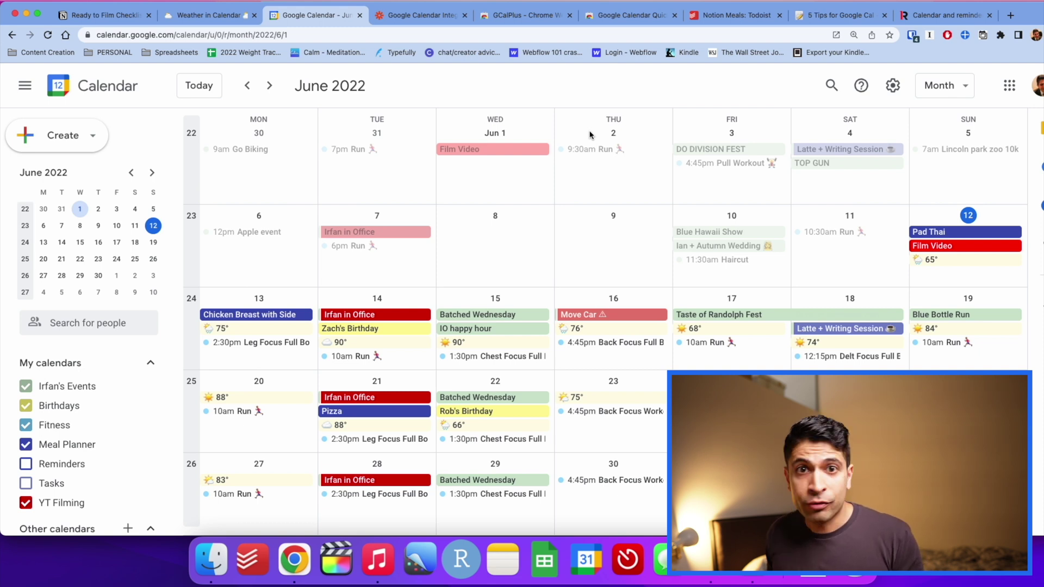
Launch Google Calendar by searching 'gcal' in the system launcher
{"action": "key", "text": "super+space"}
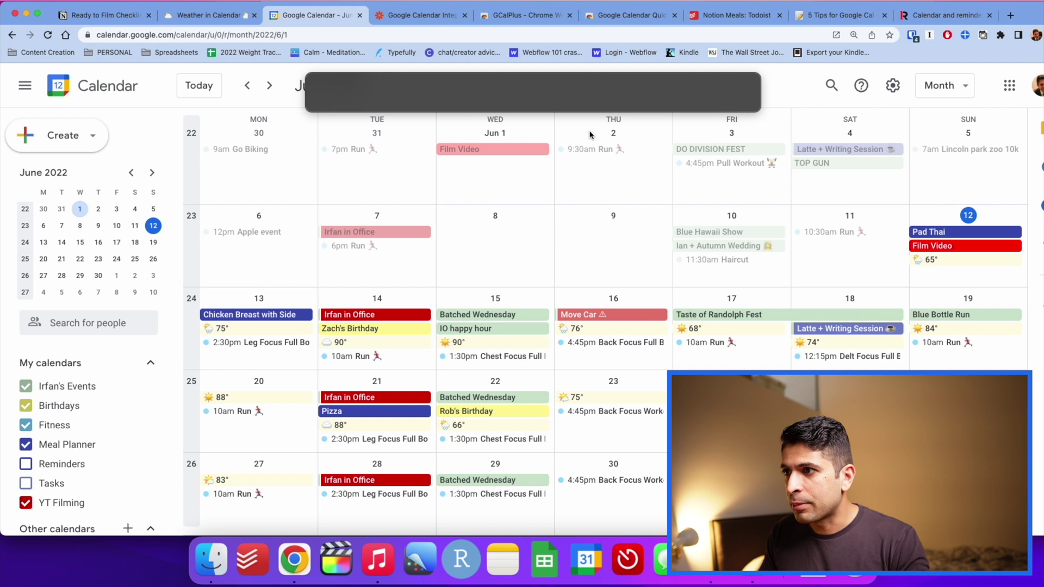
{"action": "type", "text": "gcal"}
{"action": "key", "text": "Return"}
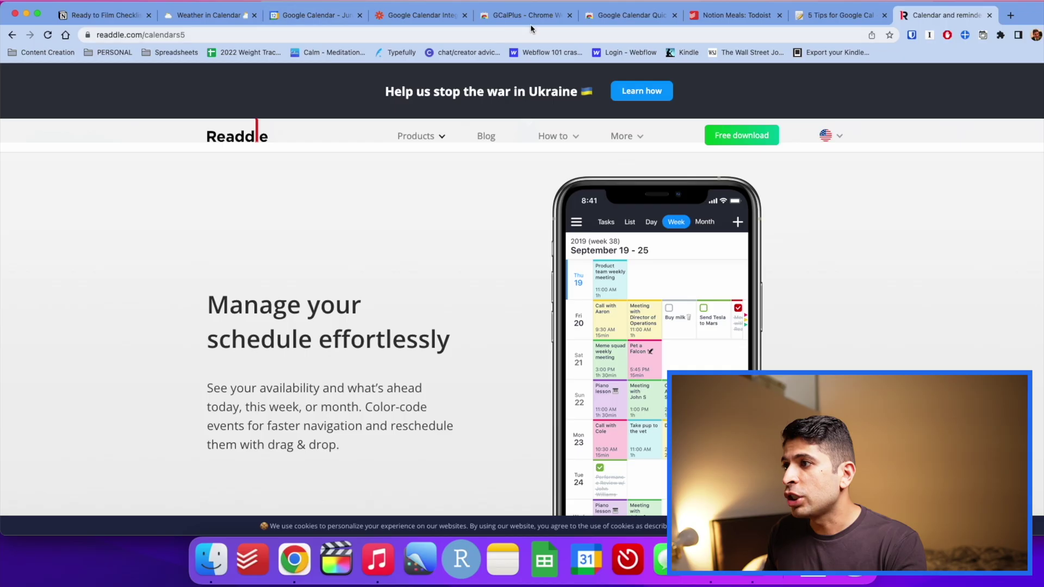
Look over the GCalPlus store page, return to the month view, and open GCalPlus settings
{"action": "left_click", "coordinate": [528, 16]}
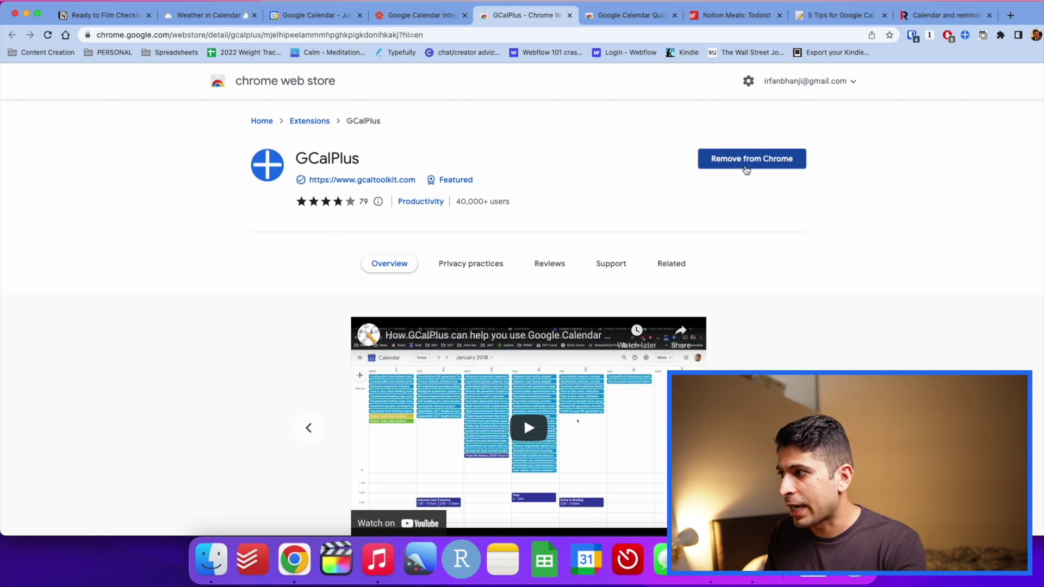
{"action": "left_click", "coordinate": [315, 15]}
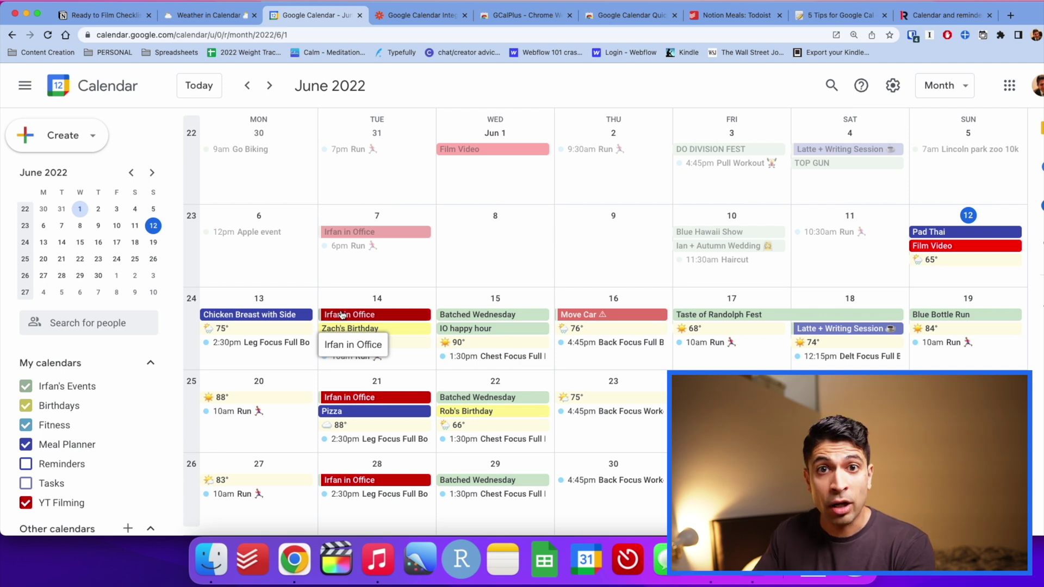
{"action": "left_click", "coordinate": [965, 35]}
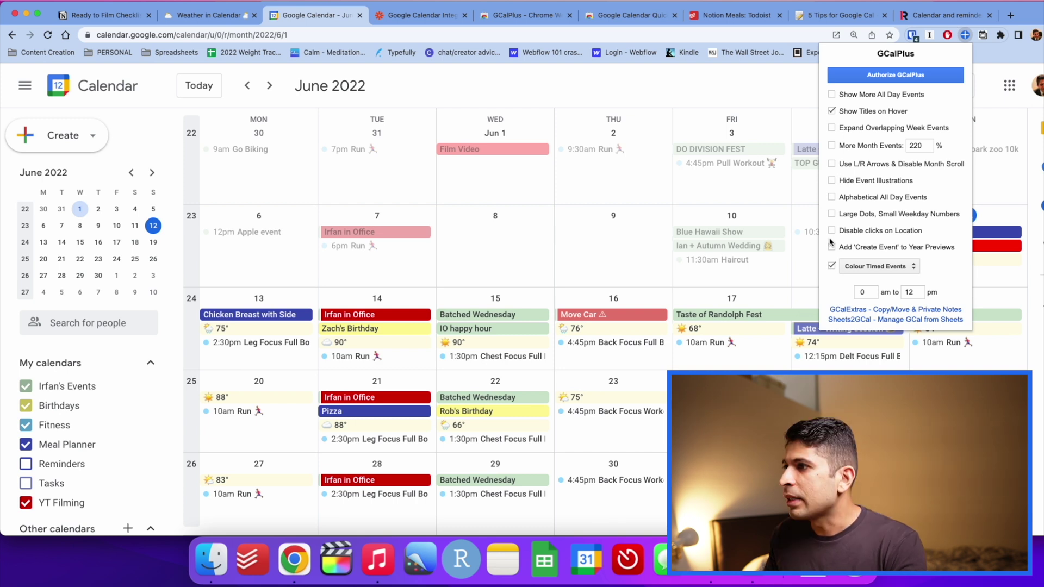
Close GCalPlus settings and review the GCalPlus and Quick Duplicate store pages
{"action": "left_click", "coordinate": [572, 73]}
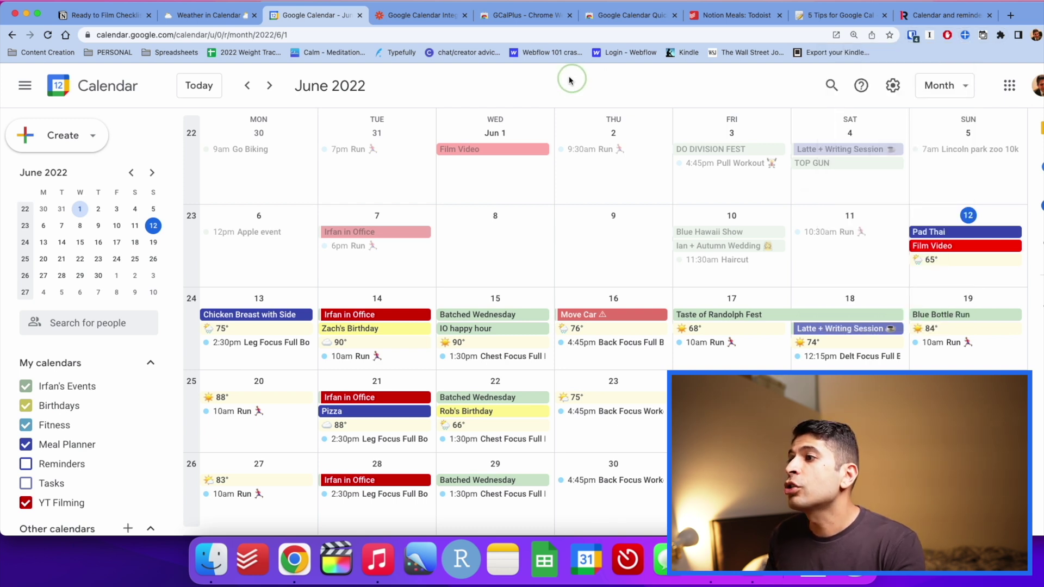
{"action": "left_click", "coordinate": [532, 17]}
{"action": "left_click", "coordinate": [601, 18]}
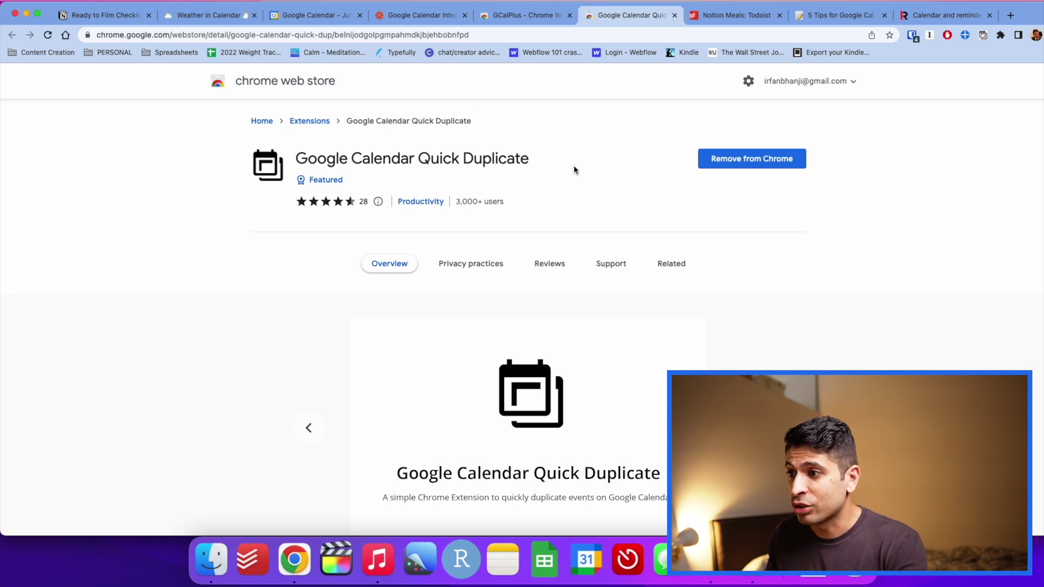
In the month view, drag the June 7 office event toward June 15 and open Back Focus Full Body
{"action": "left_click", "coordinate": [316, 15]}
{"action": "left_click_drag", "start_coordinate": [393, 229], "coordinate": [462, 321]}
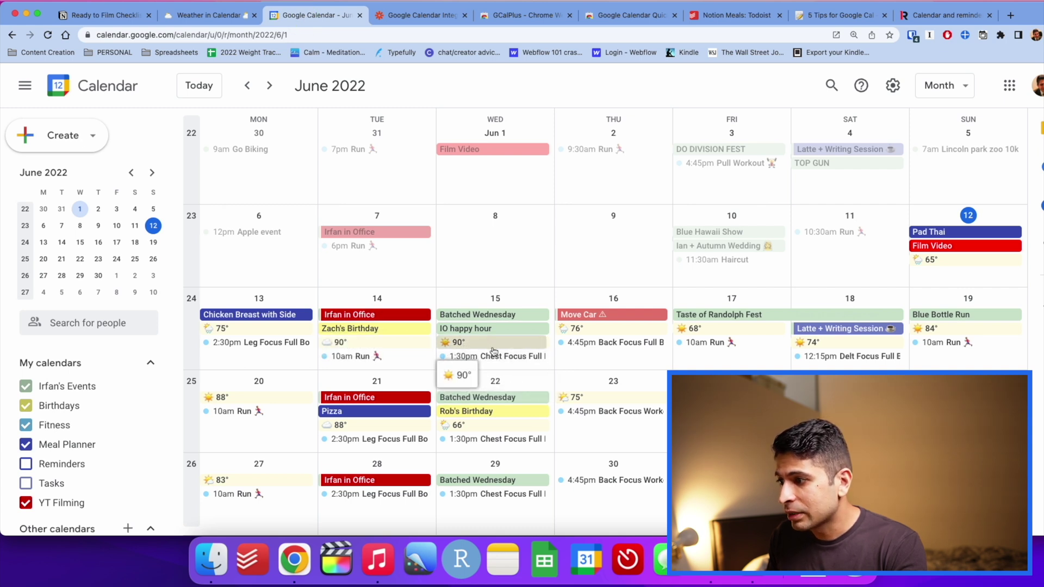
{"action": "left_click", "coordinate": [610, 342]}
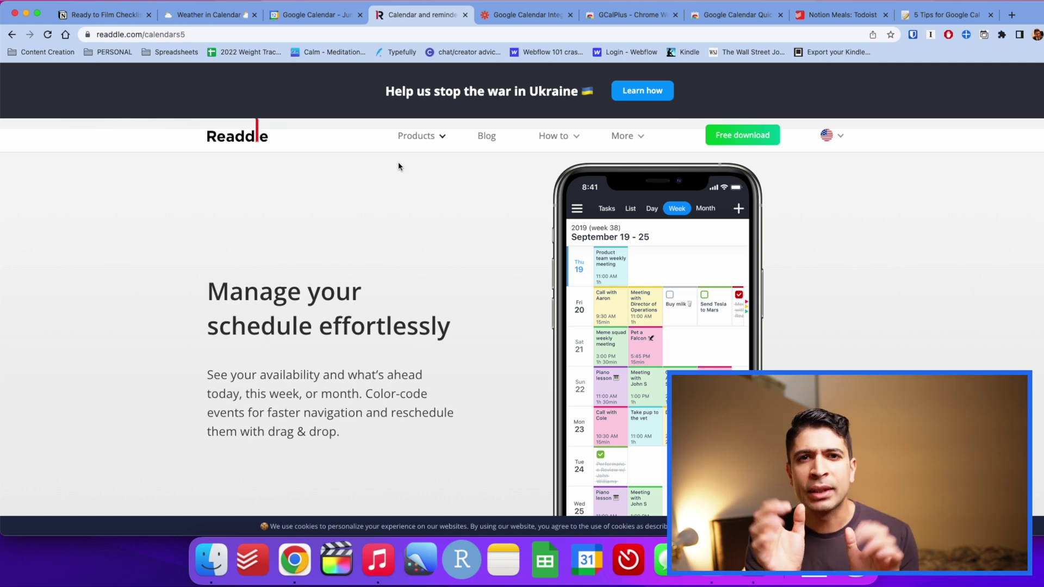
Scroll down the Calendars 5 page to the week-view screenshot and iPhone calendar quote
{"action": "scroll", "coordinate": [398, 162], "scroll_direction": "down", "scroll_amount": 3}
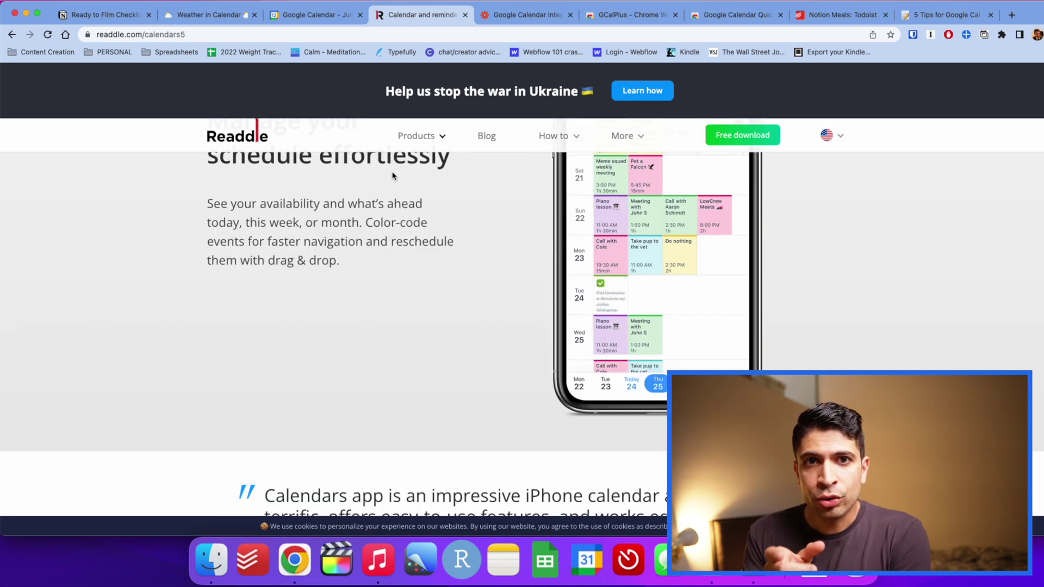